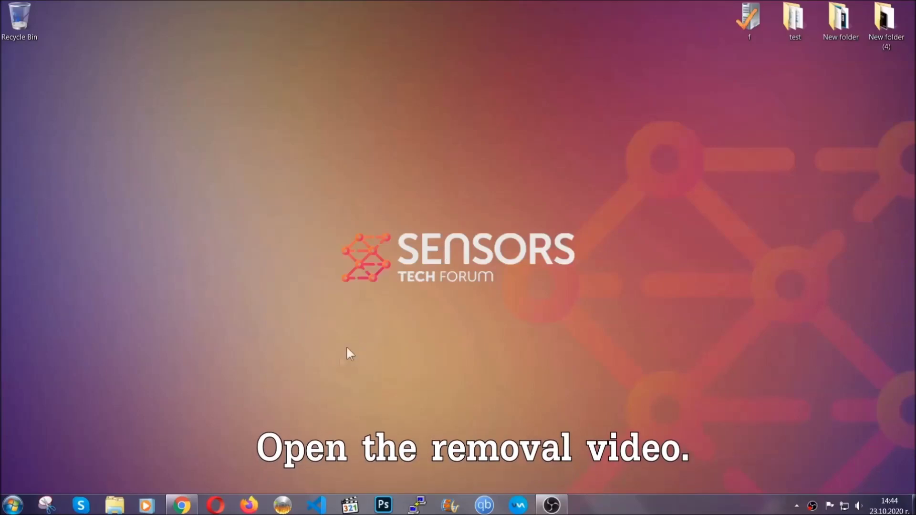
Follow the video description's ransomware article link and download SpyHunter-Installer.exe.
click(181, 507)
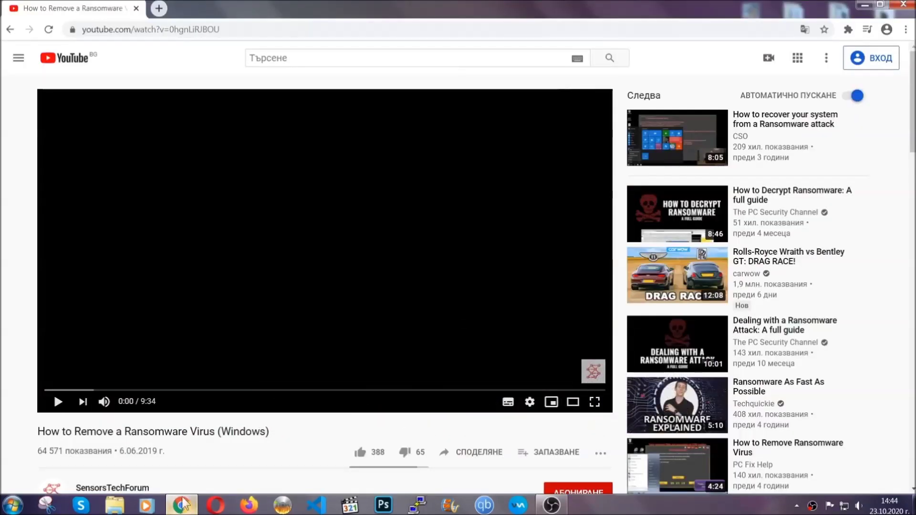
scroll(167, 391, down, 4)
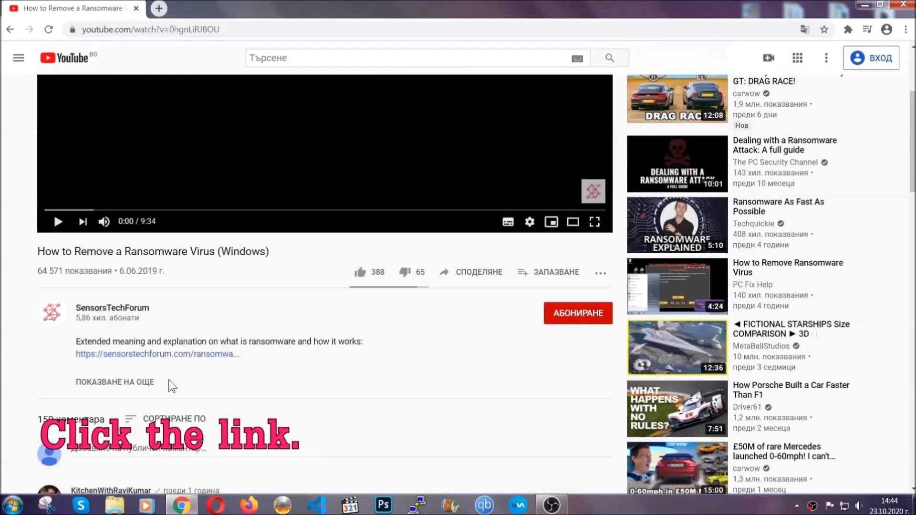
click(181, 355)
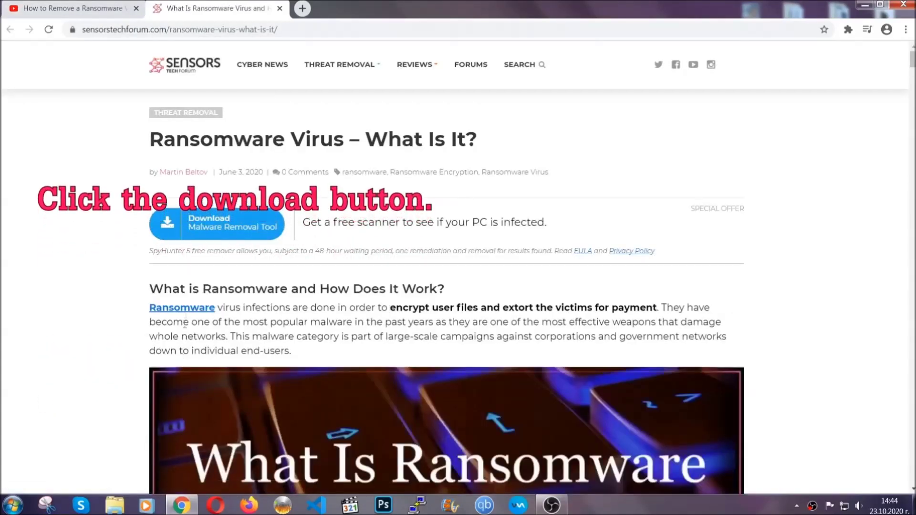
click(210, 228)
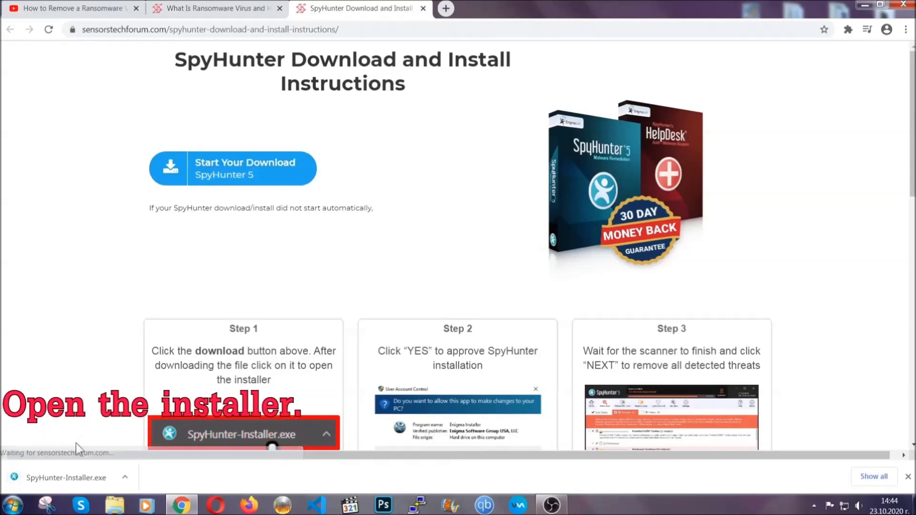
Run SpyHunter-Installer.exe, choose English, accept the EULA and install SpyHunter 5.
click(64, 476)
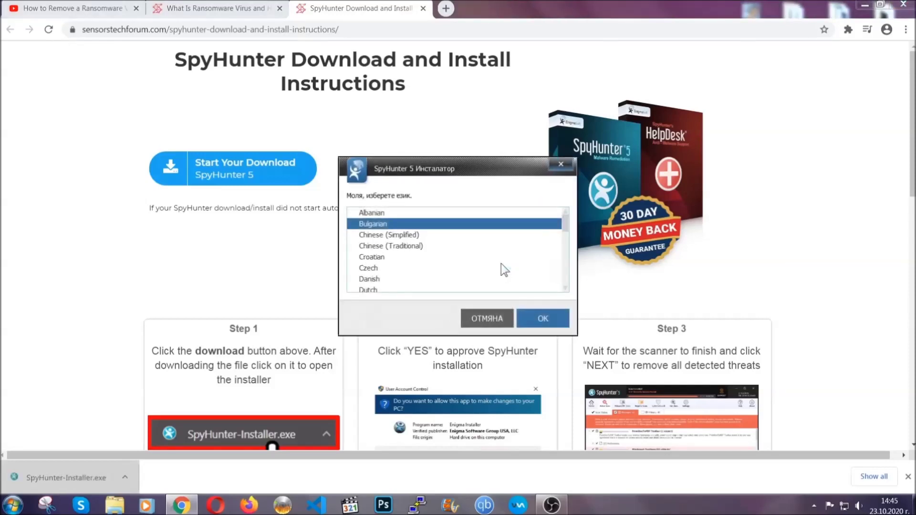
scroll(472, 265, down, 1)
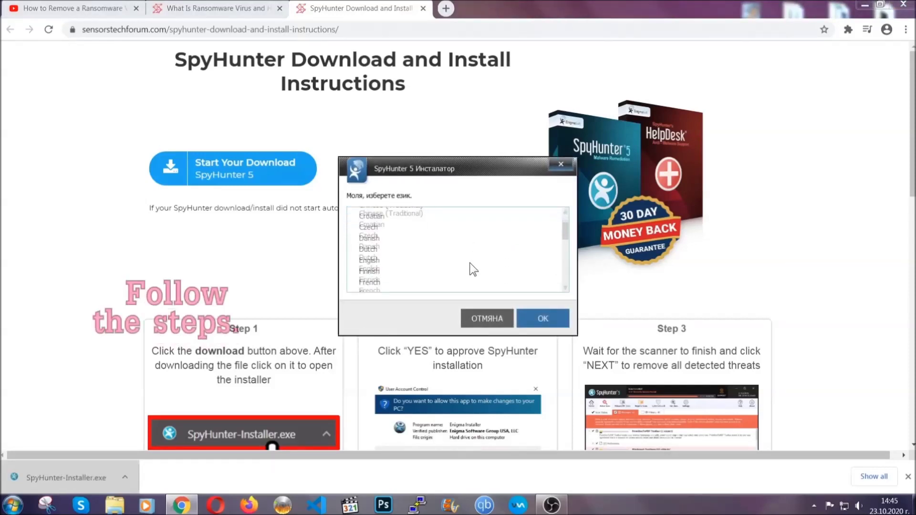
click(429, 260)
click(532, 317)
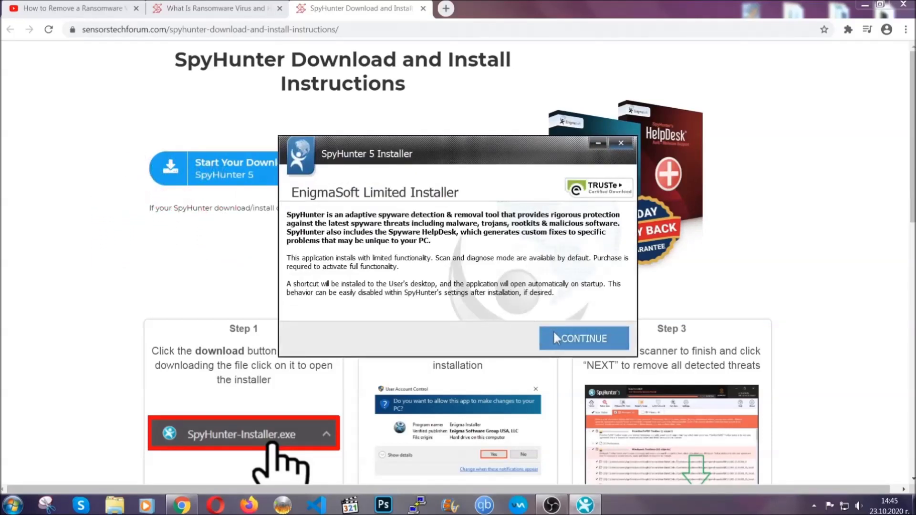
click(553, 333)
click(525, 309)
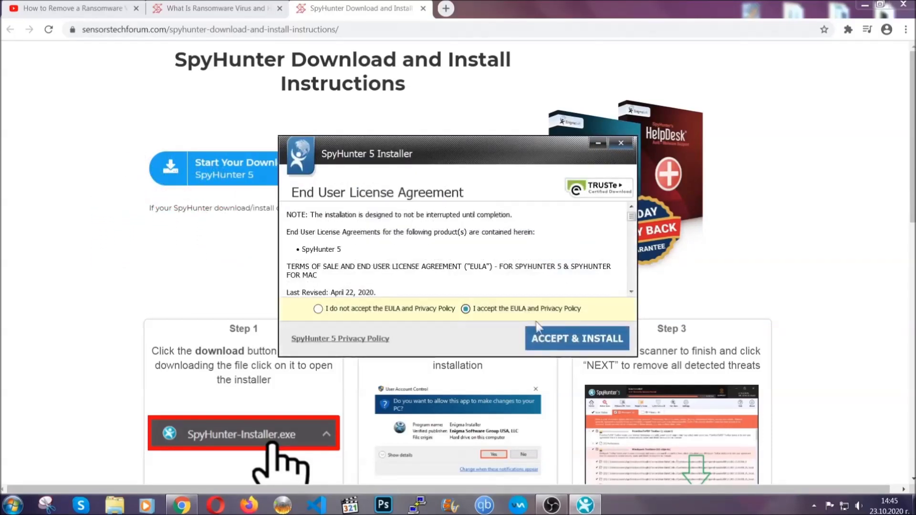
click(546, 334)
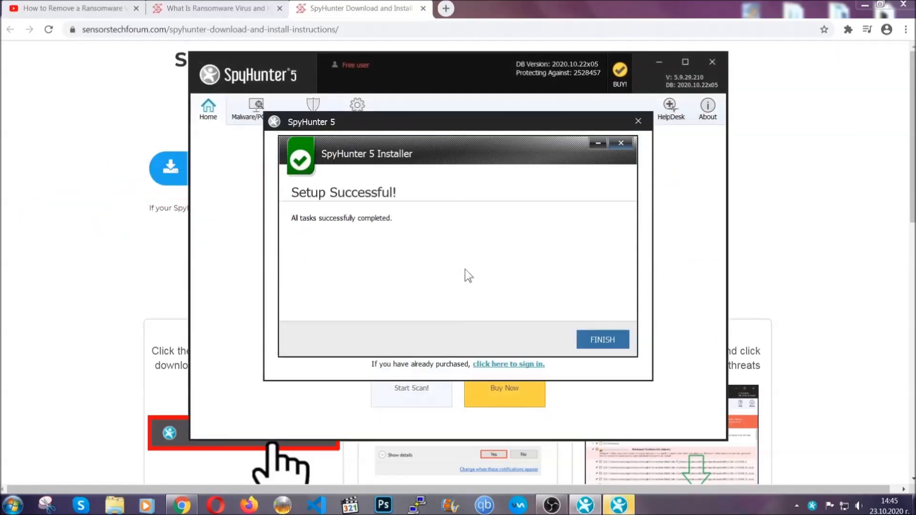
Finish setup, let the scan run, and tick the PUPs: 1 detection (PUP.Keygen.BB) for removal.
click(588, 340)
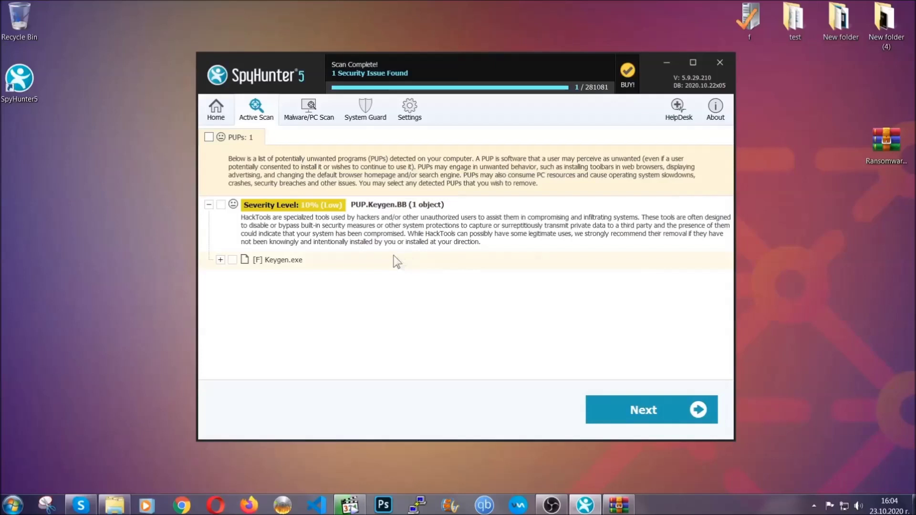
click(209, 138)
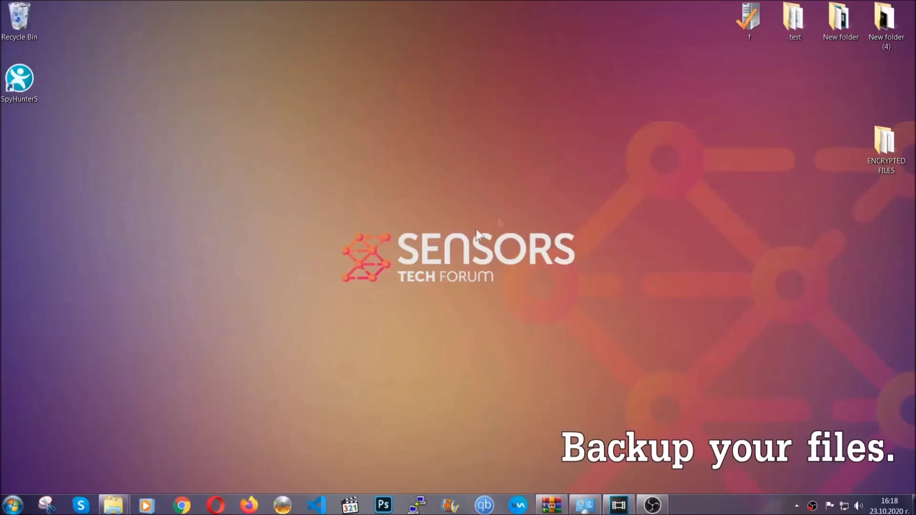
Copy all six .efji files from the ENCRYPTED FILES folder.
double_click(880, 147)
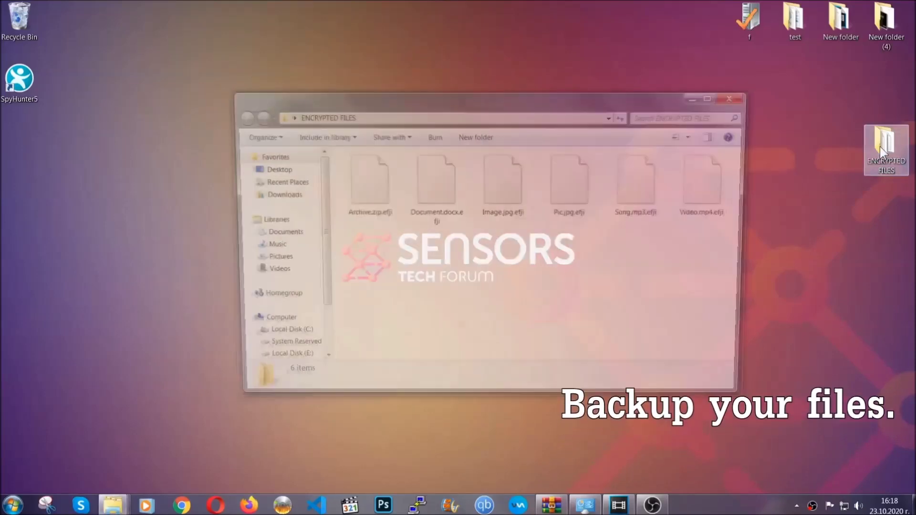
drag(340, 240, 717, 169)
right_click(717, 170)
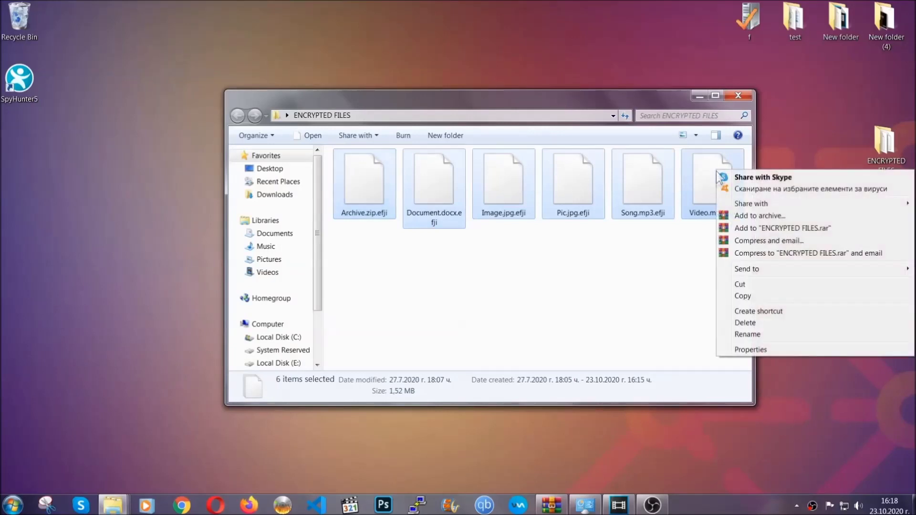
click(742, 296)
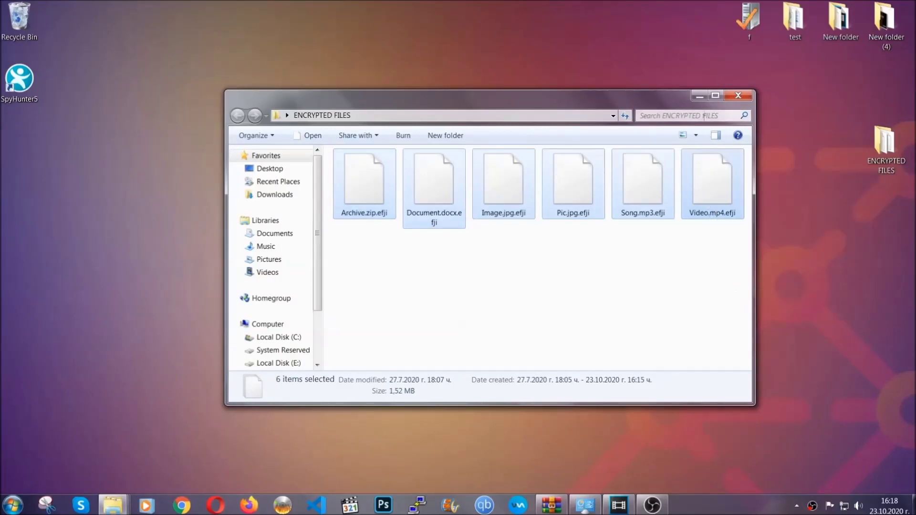
Paste the six files onto FLASH DRIVE (H:) and close the drive window.
click(699, 96)
click(13, 504)
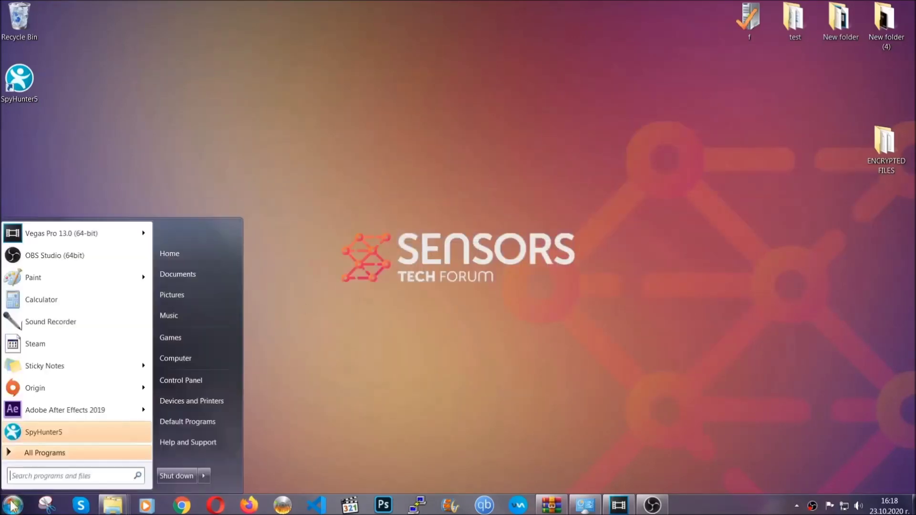
click(175, 358)
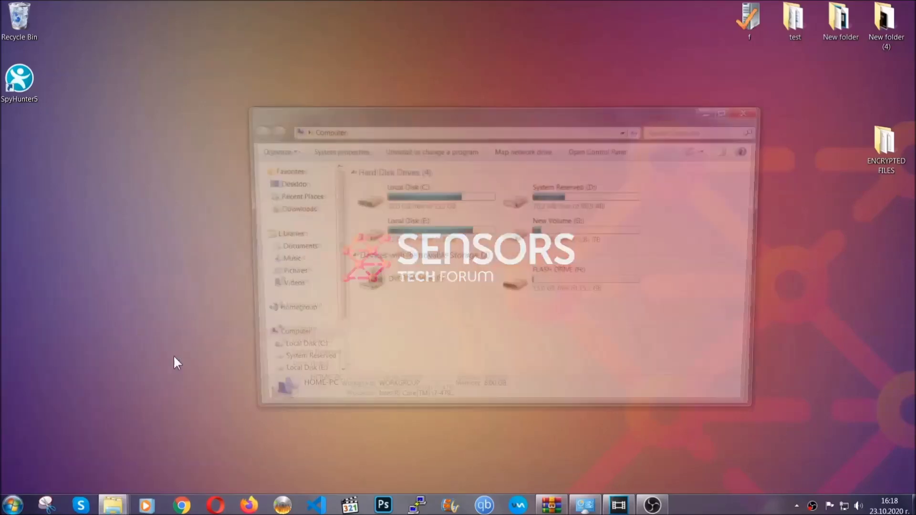
double_click(578, 281)
right_click(396, 215)
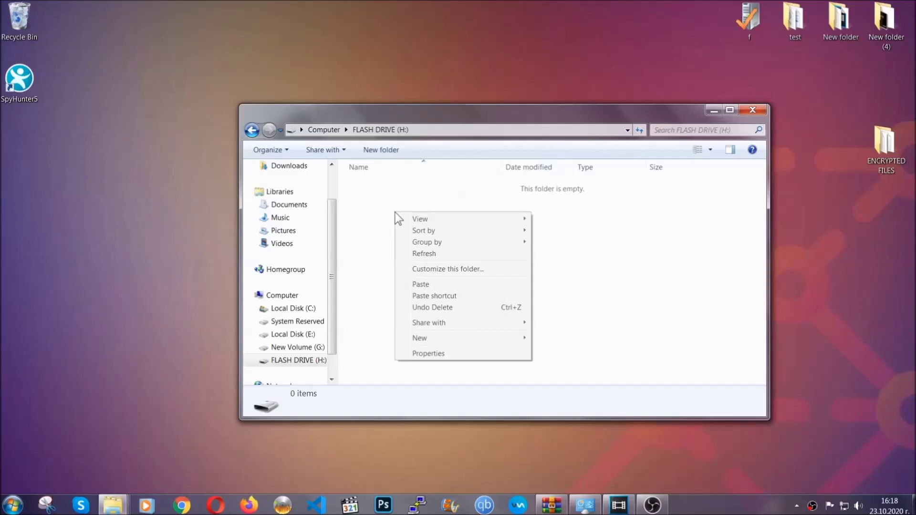
click(417, 285)
click(417, 285)
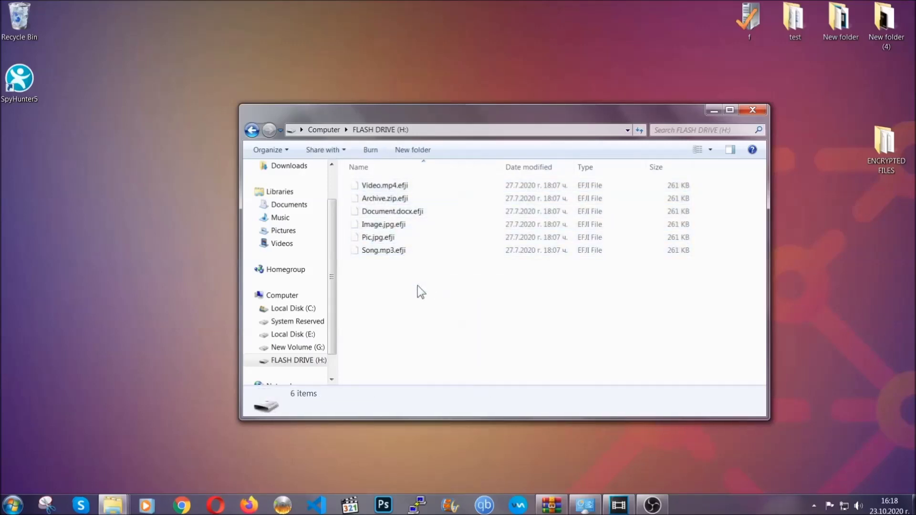
click(756, 108)
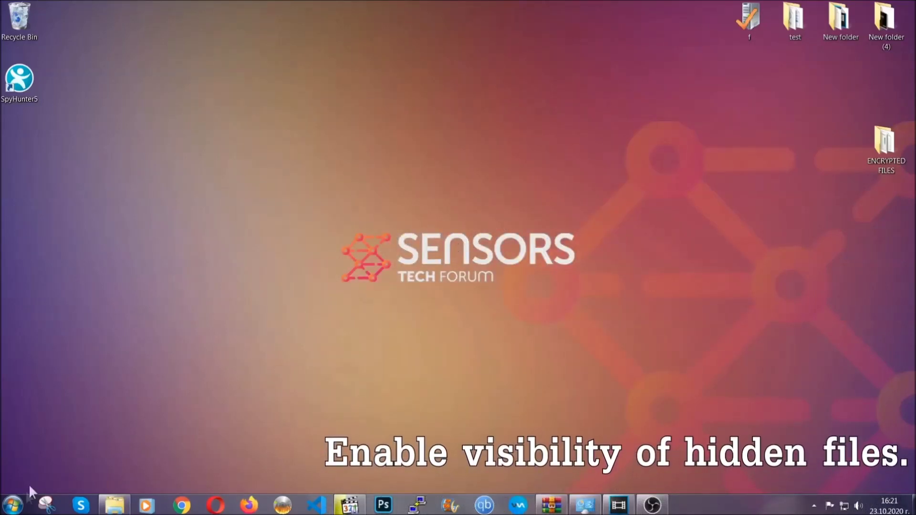
Turn on 'Show hidden files, folders, and drives' in Folder Options, applied and closed.
click(13, 505)
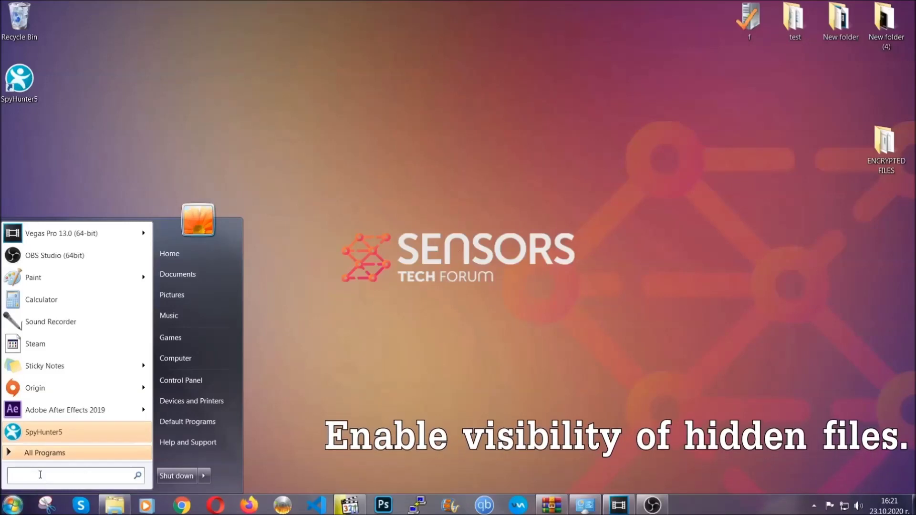
text(showh)
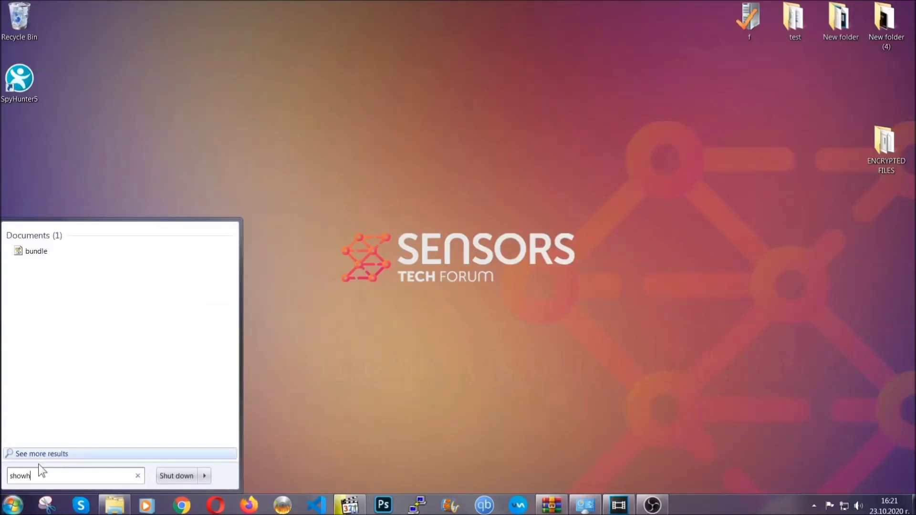
key(BackSpace)
text(h)
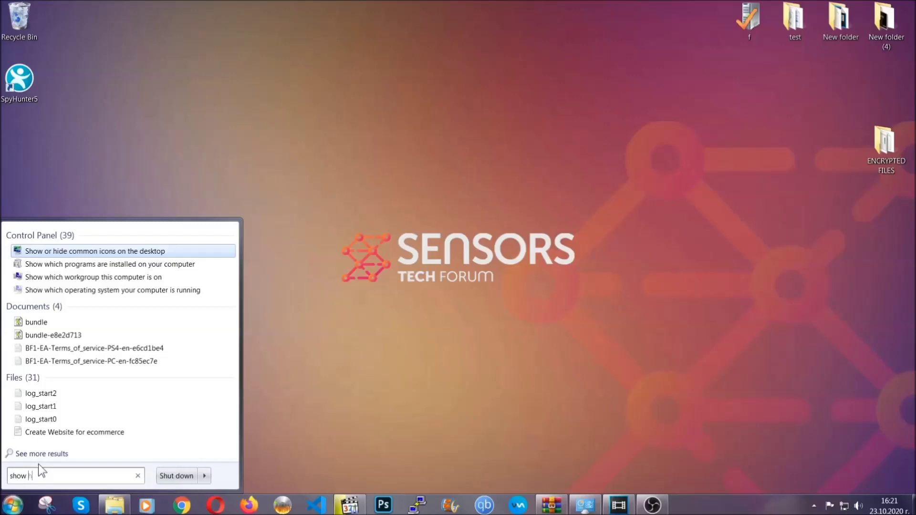
text(idden files and folders)
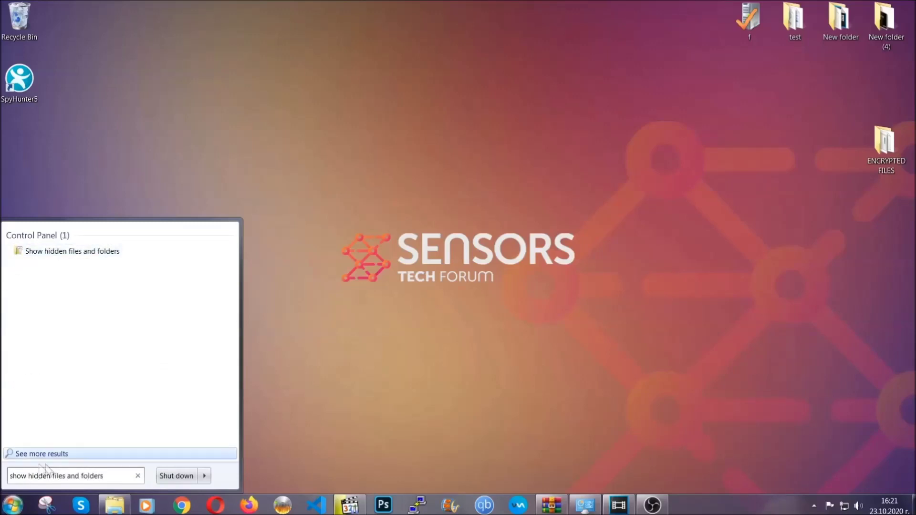
click(108, 252)
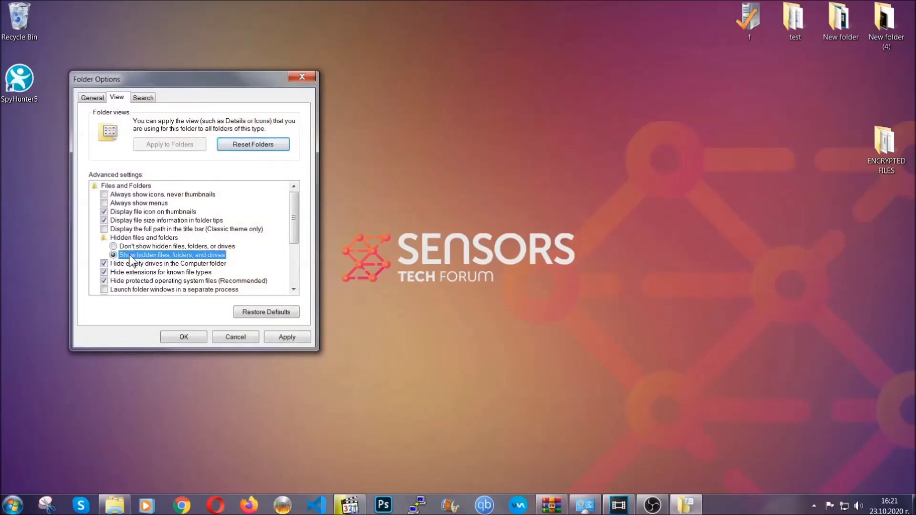
click(284, 340)
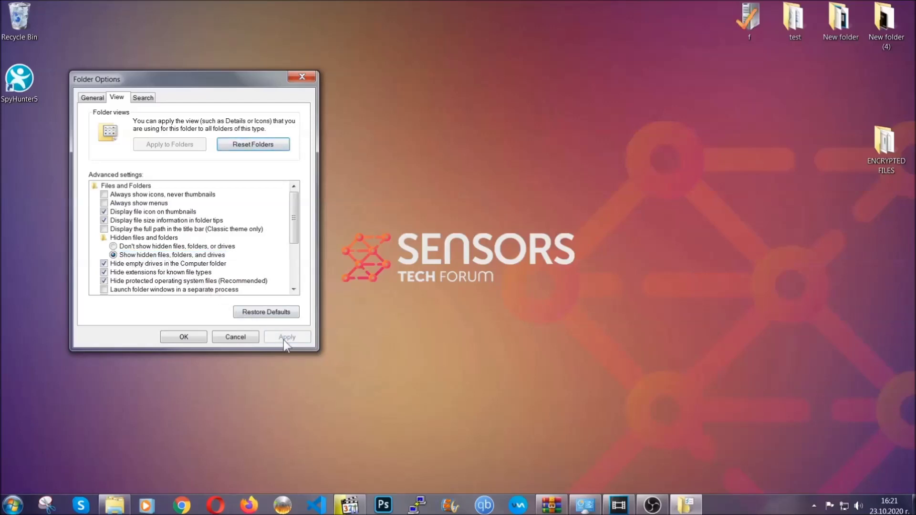
click(183, 337)
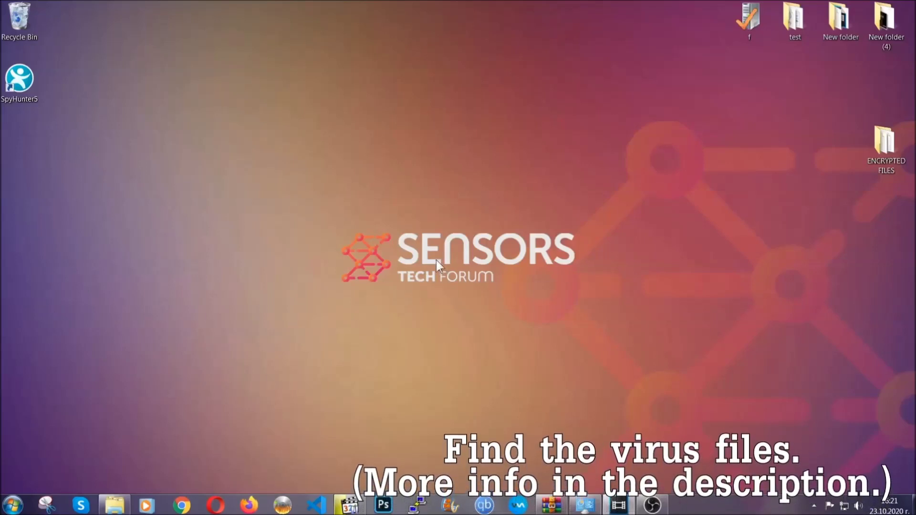
Search Computer for 'fileextension:exe Example Virus Name'.
click(13, 505)
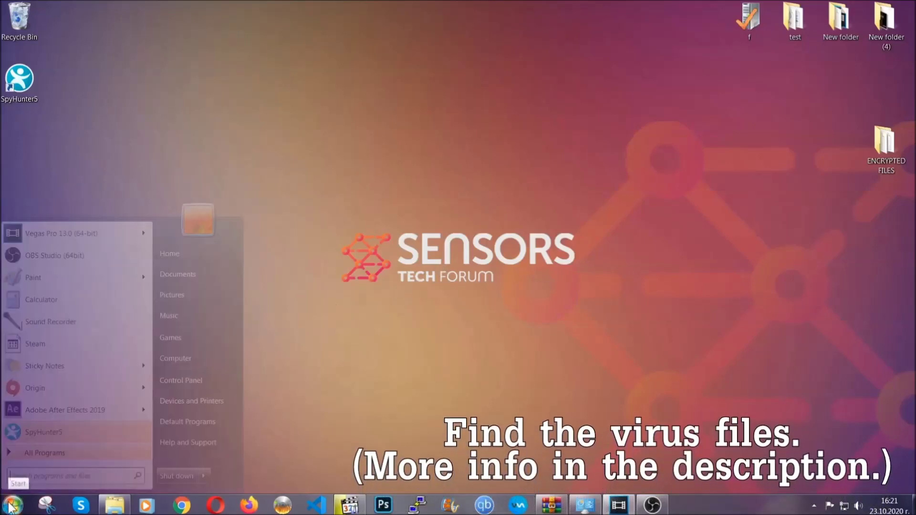
click(188, 357)
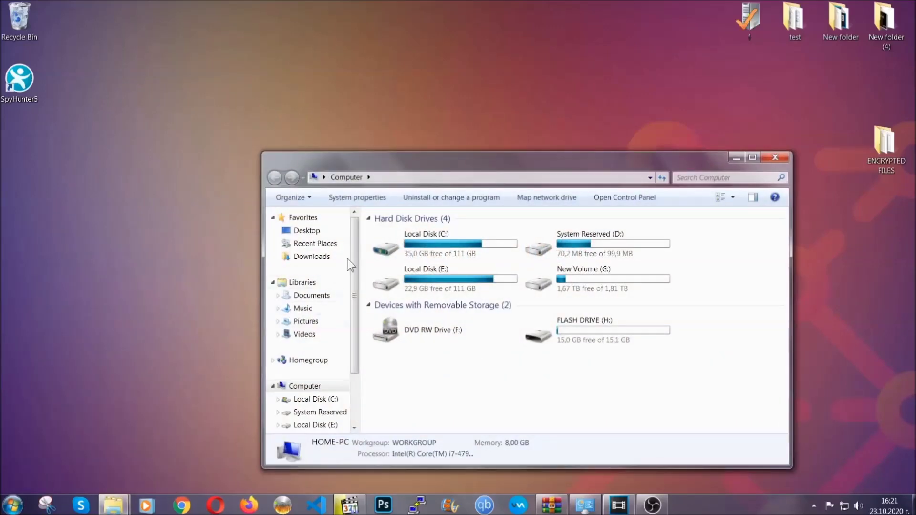
drag(493, 165, 438, 122)
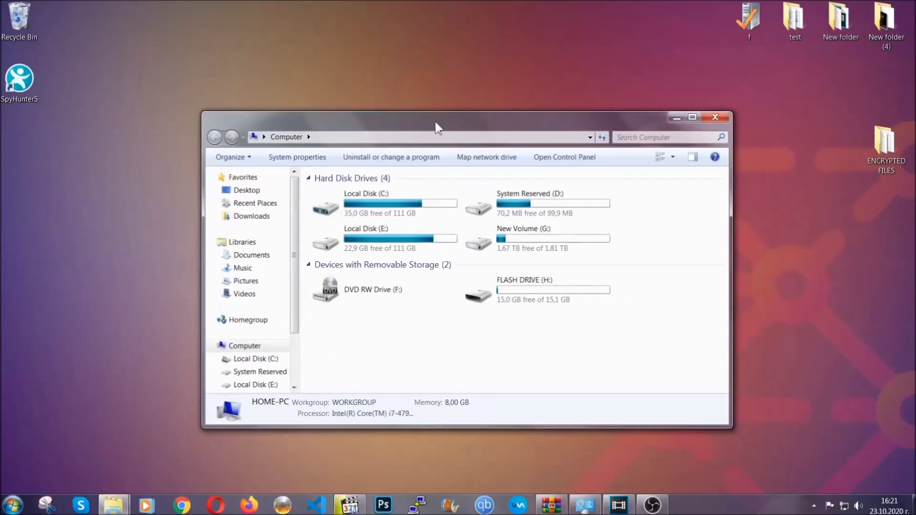
click(625, 137)
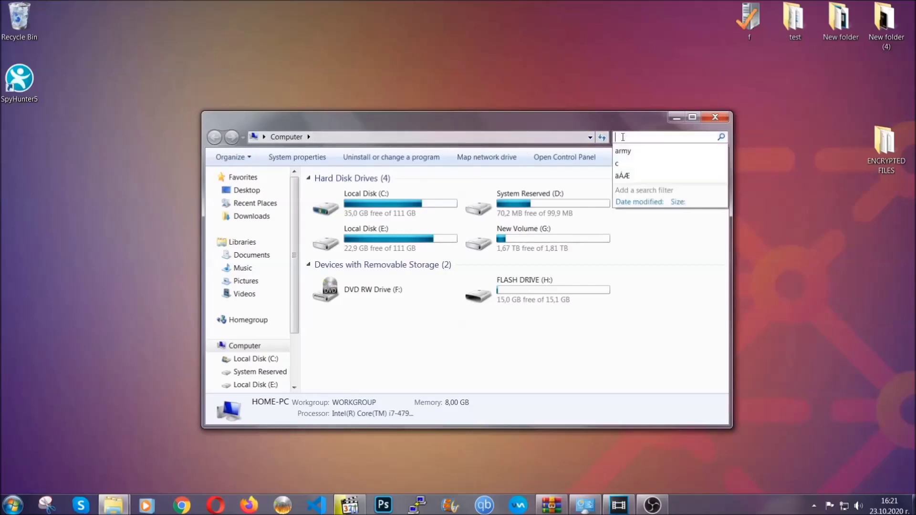
text(fileex)
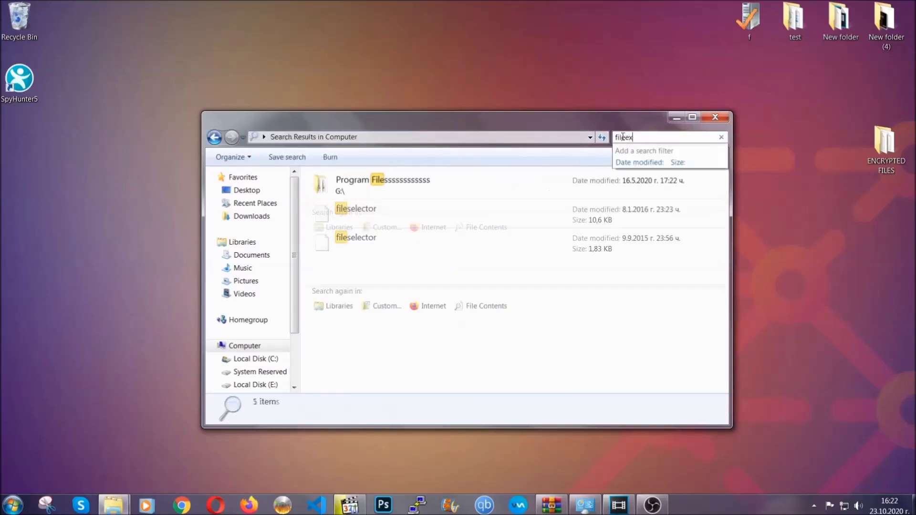
text(tension)
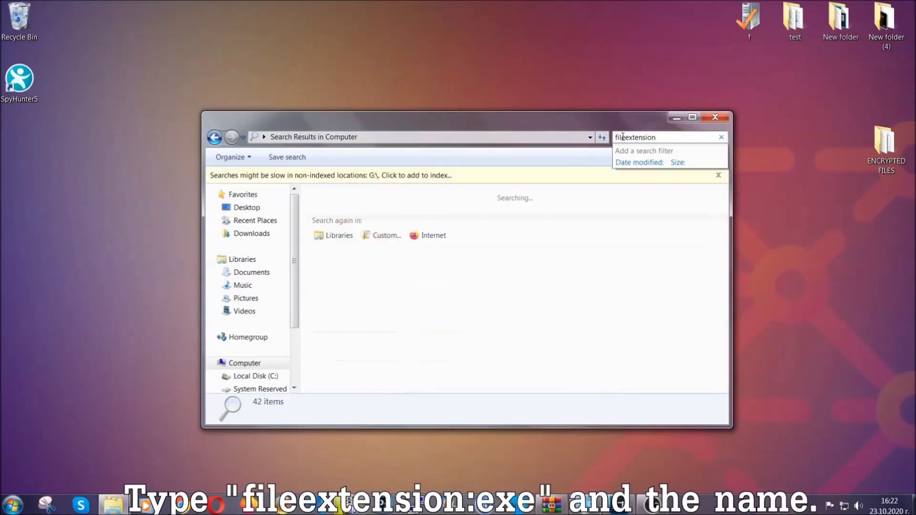
text(:exe Ex)
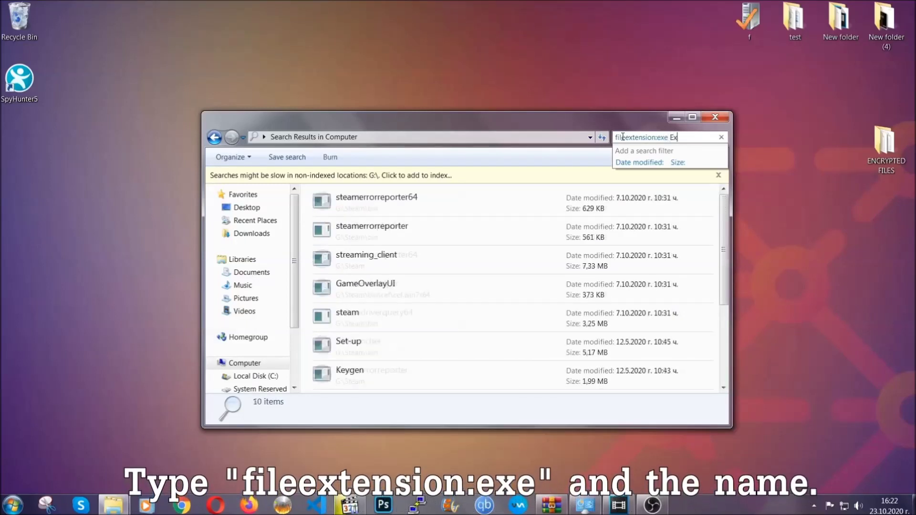
text(ample Virs)
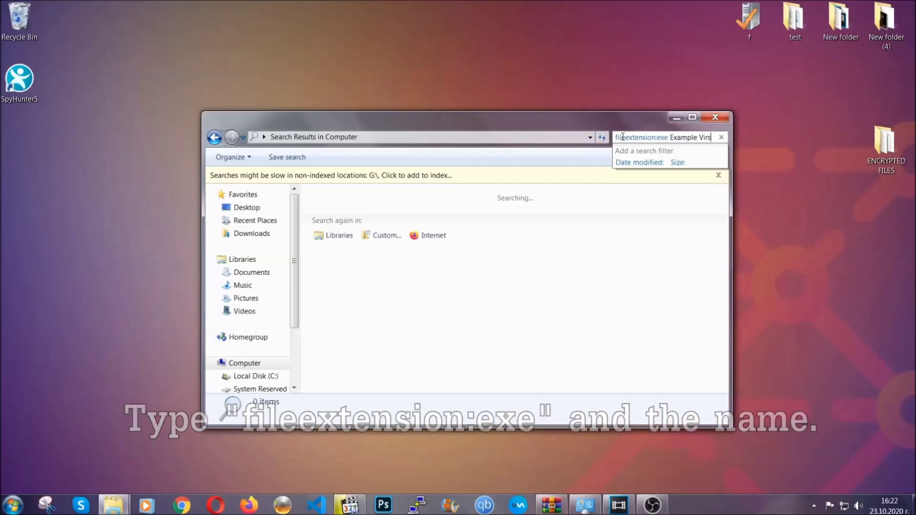
key(BackSpace)
text(us Name)
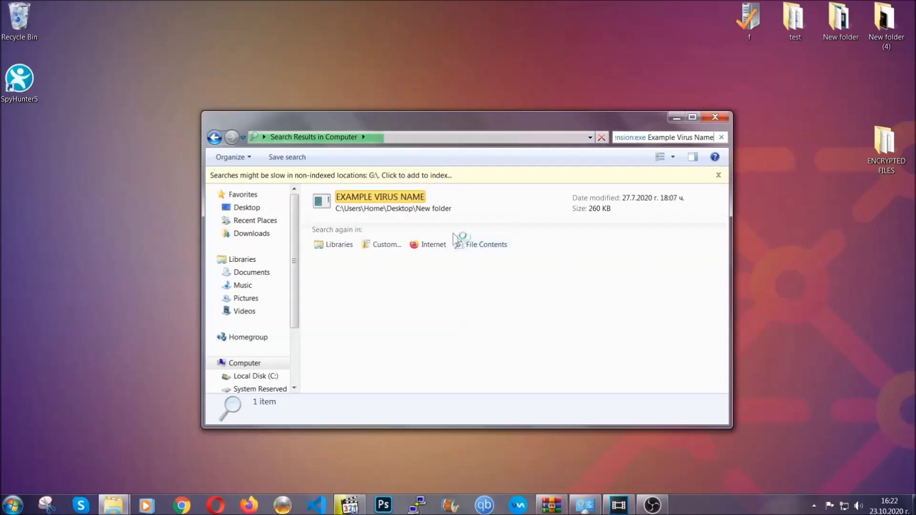
Delete the EXAMPLE VIRUS NAME result, confirming its move to the Recycle Bin.
click(399, 194)
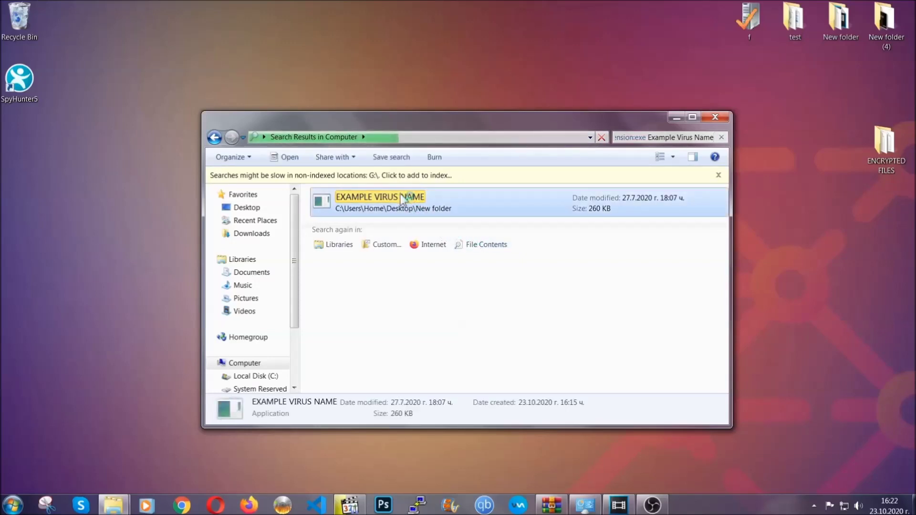
right_click(400, 195)
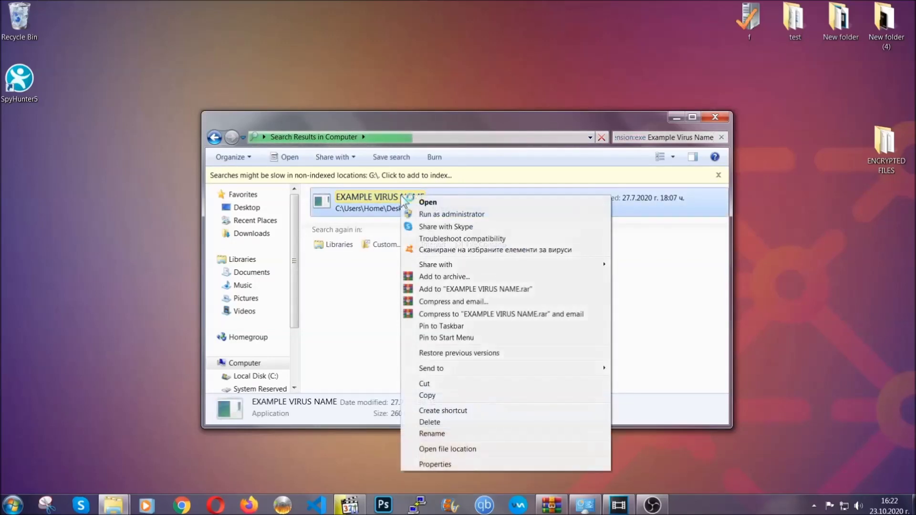
click(442, 422)
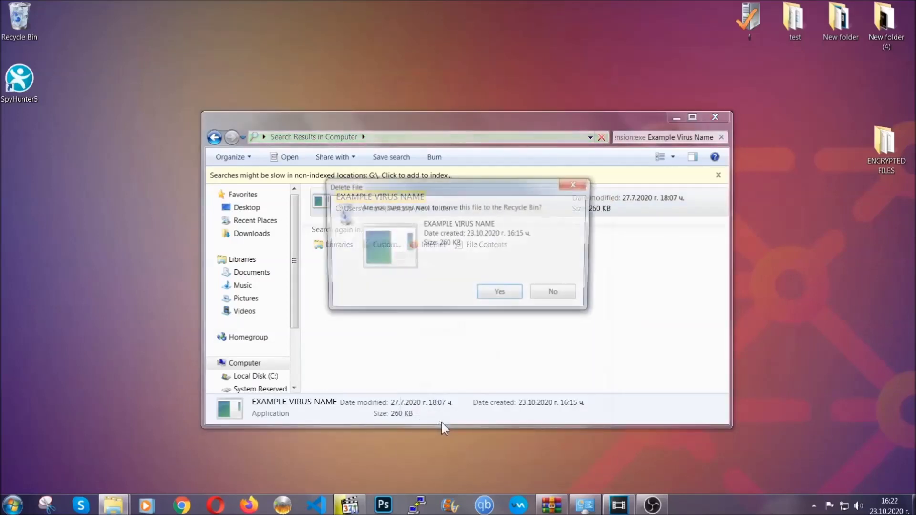
click(501, 296)
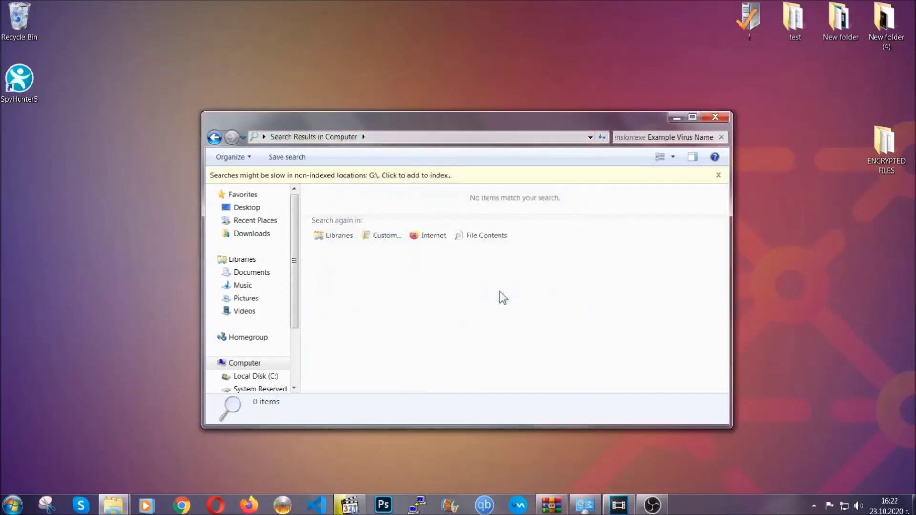
Close the empty Explorer search results window.
click(715, 117)
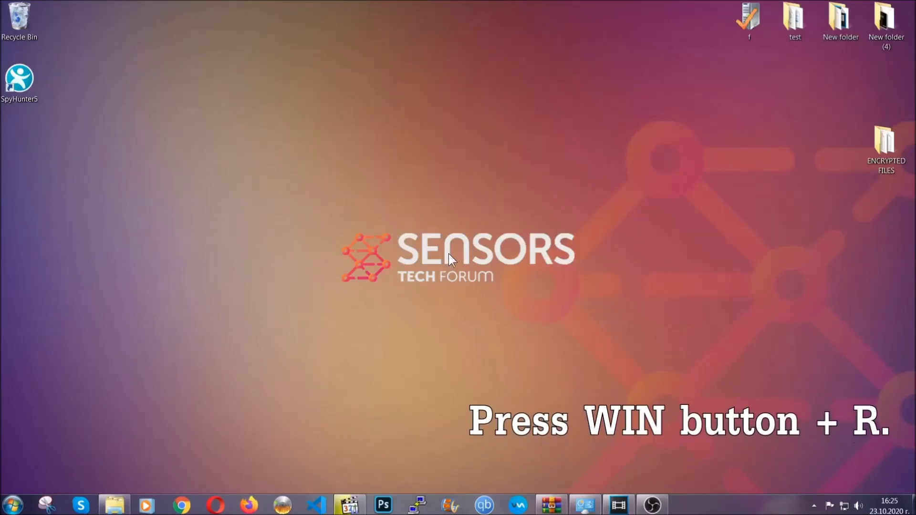
Launch REGEDIT from the Win+R Run dialog.
key(super+r)
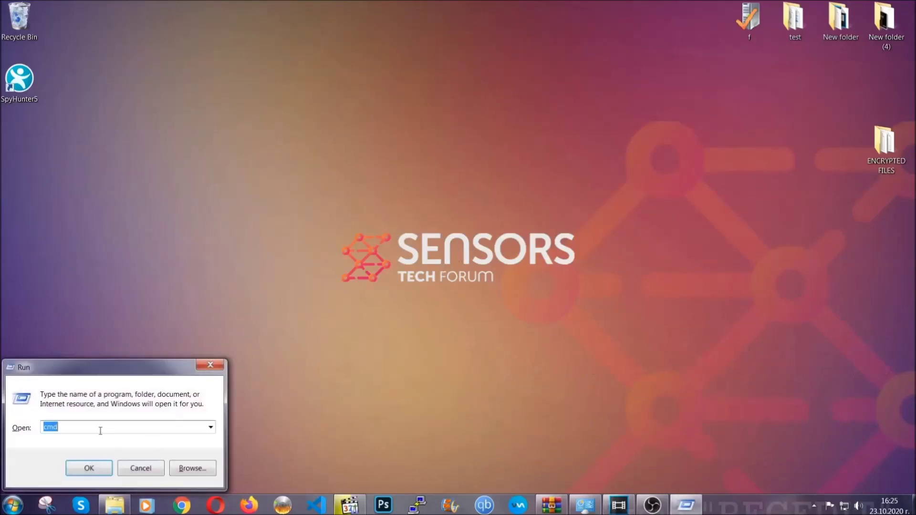
text(REGEDIT)
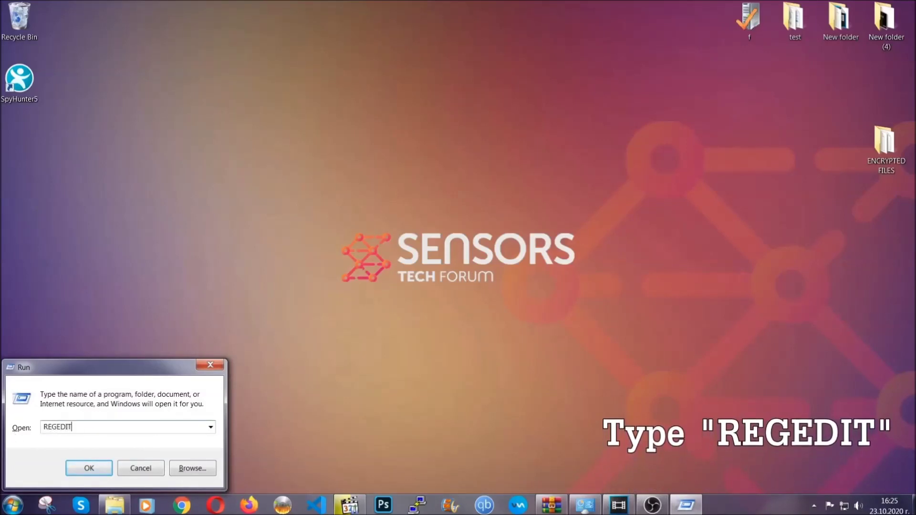
click(78, 466)
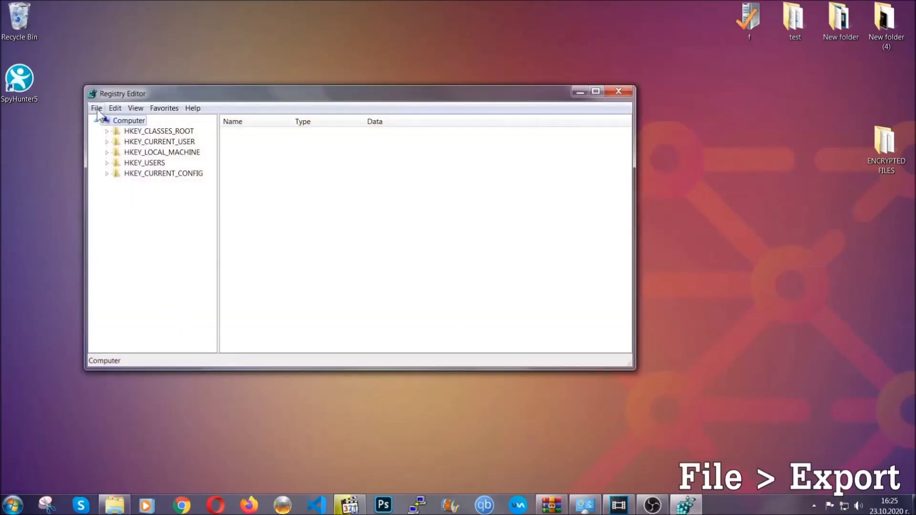
Export the entire registry to the Desktop as BACKUP.reg.
click(97, 108)
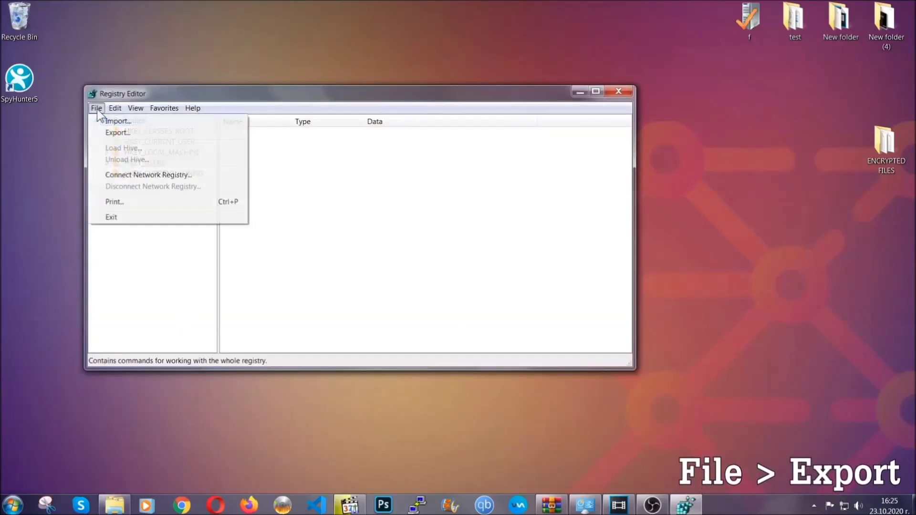
click(118, 132)
click(120, 205)
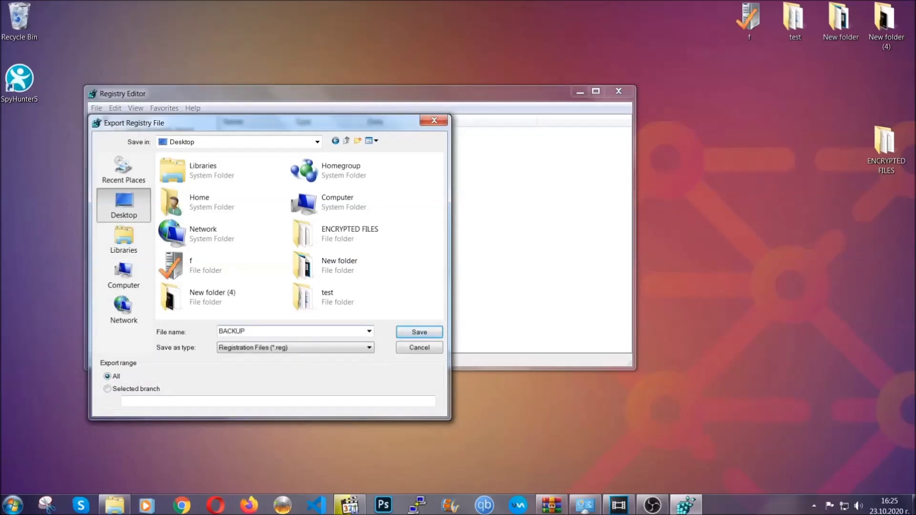
click(413, 334)
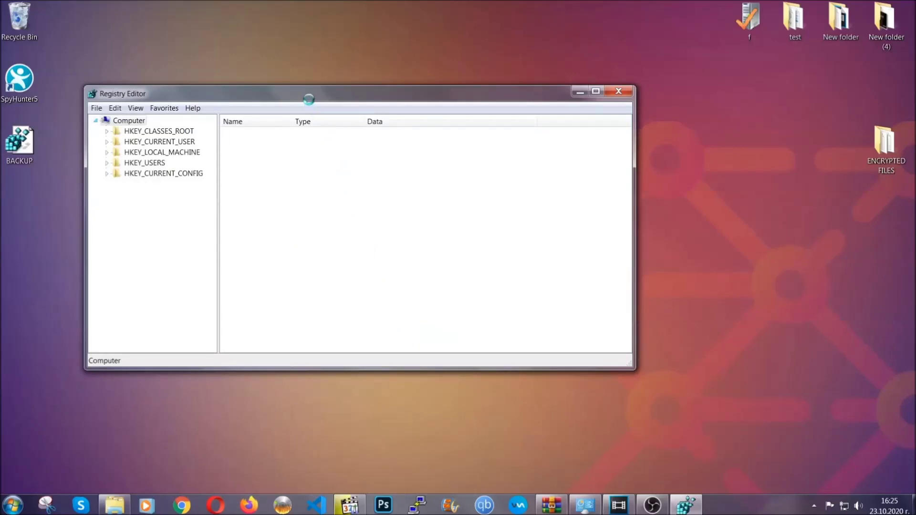
drag(309, 100, 399, 130)
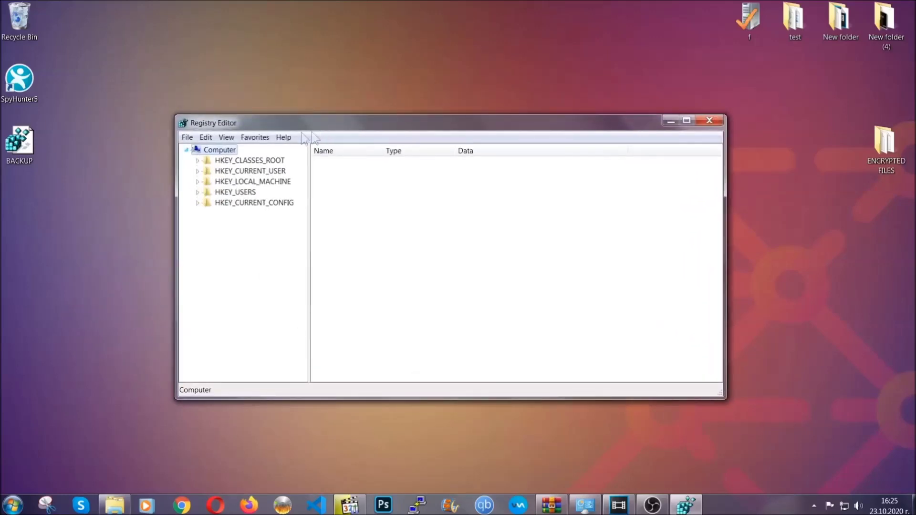
click(187, 137)
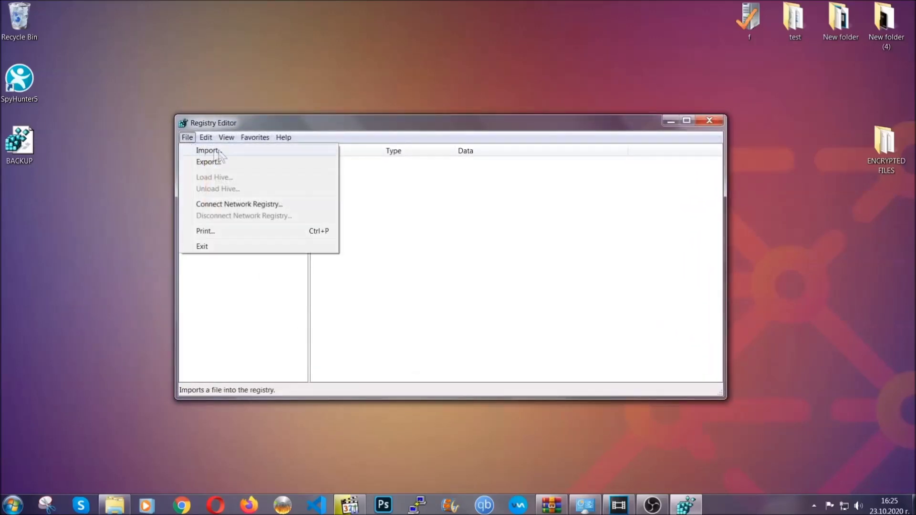
click(187, 137)
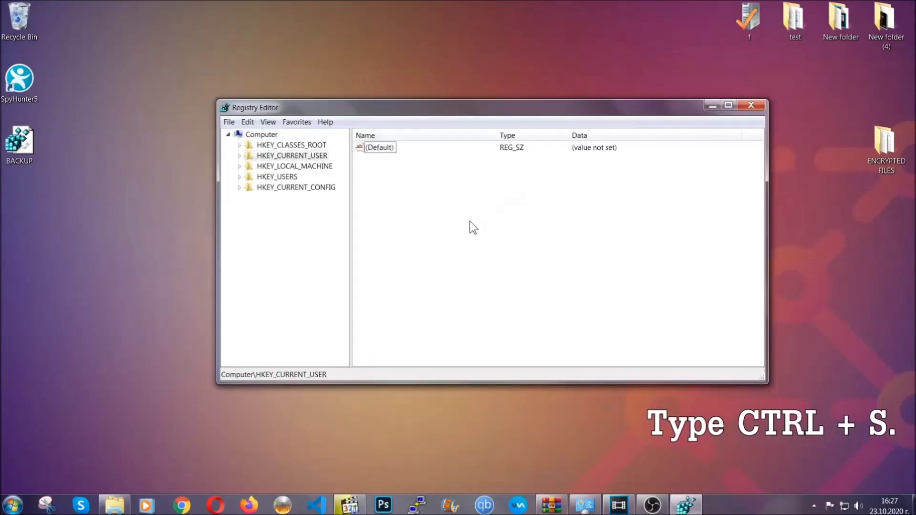
Find the 'RunOnce' key and scroll the tree to HKCU\...\CurrentVersion\RunOnce.
key(ctrl+f)
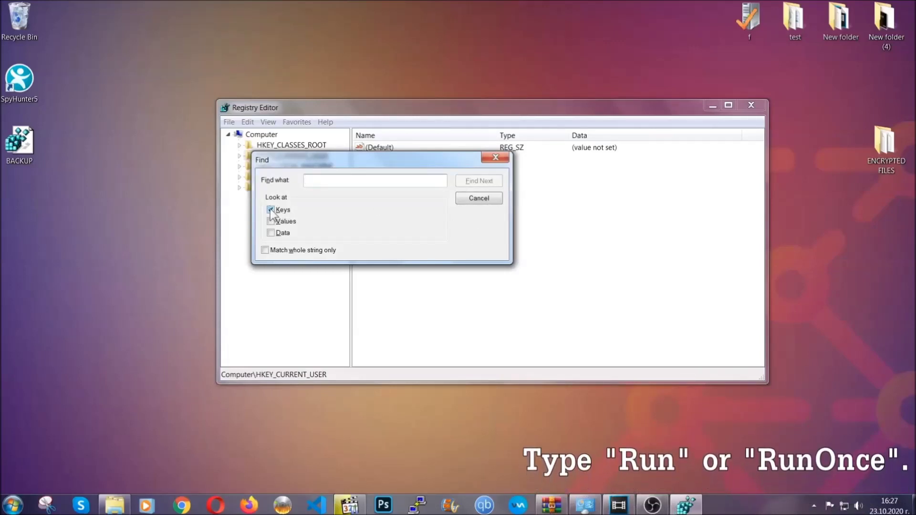
text(R)
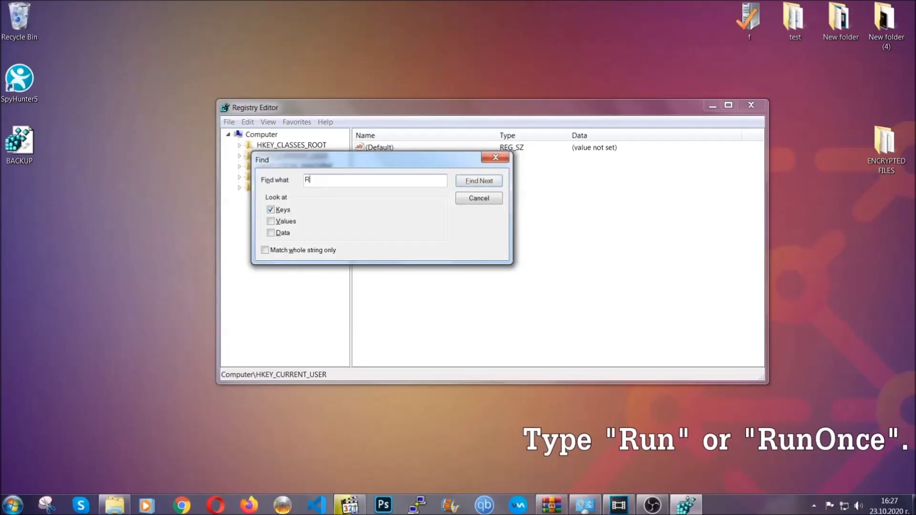
text(unOnce)
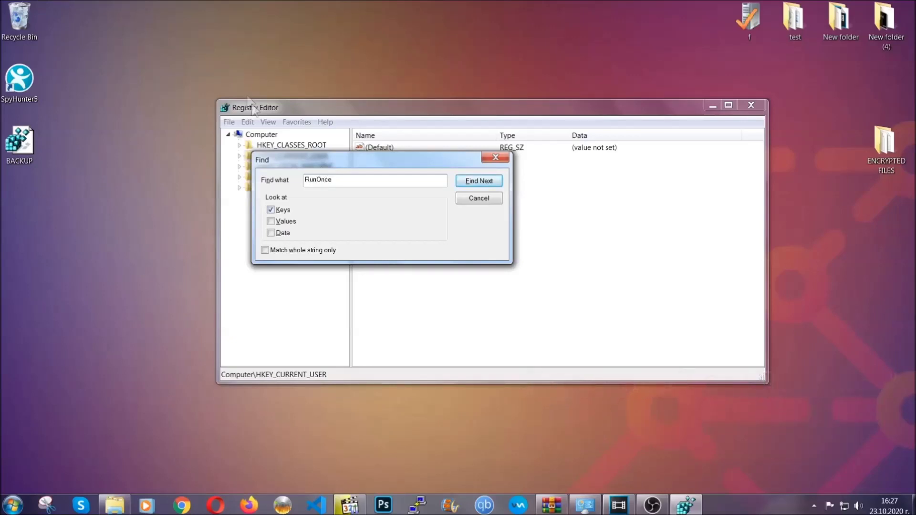
click(489, 183)
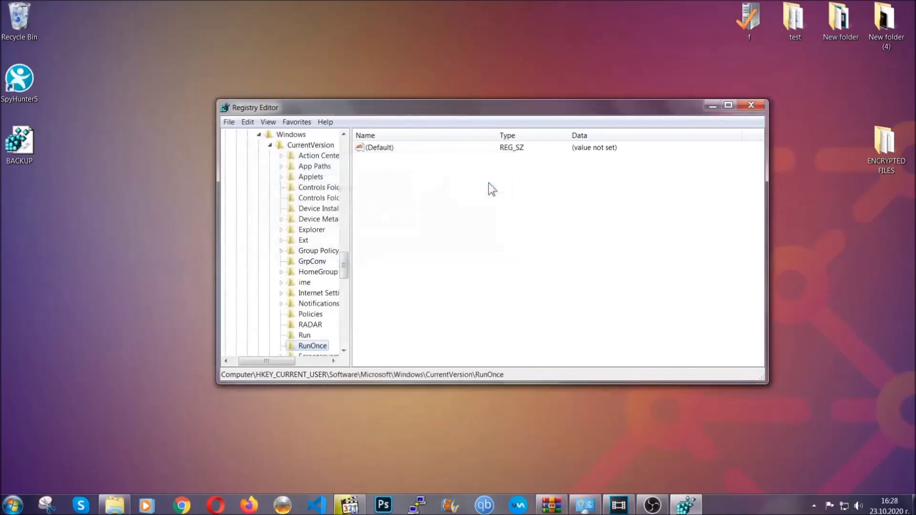
drag(344, 262, 345, 275)
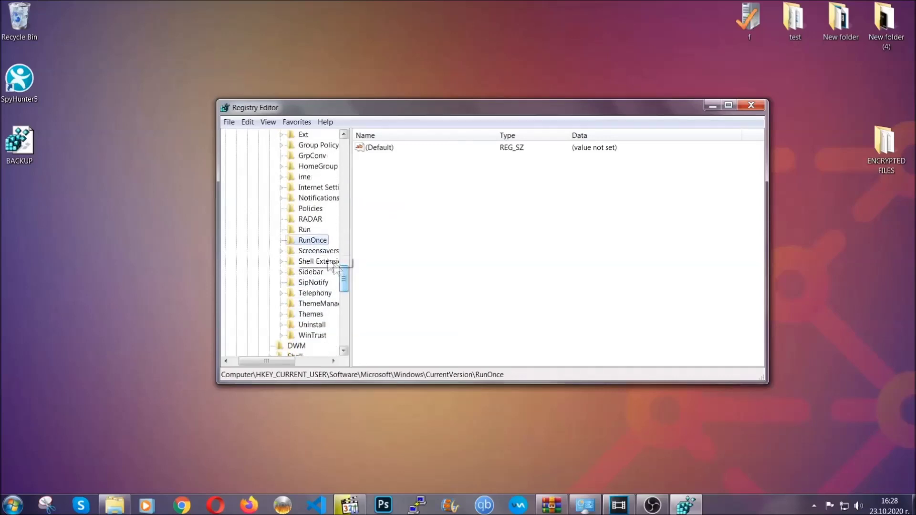
Delete the 'THE VIRUS' value from the Run registry key, then close Registry Editor.
click(304, 230)
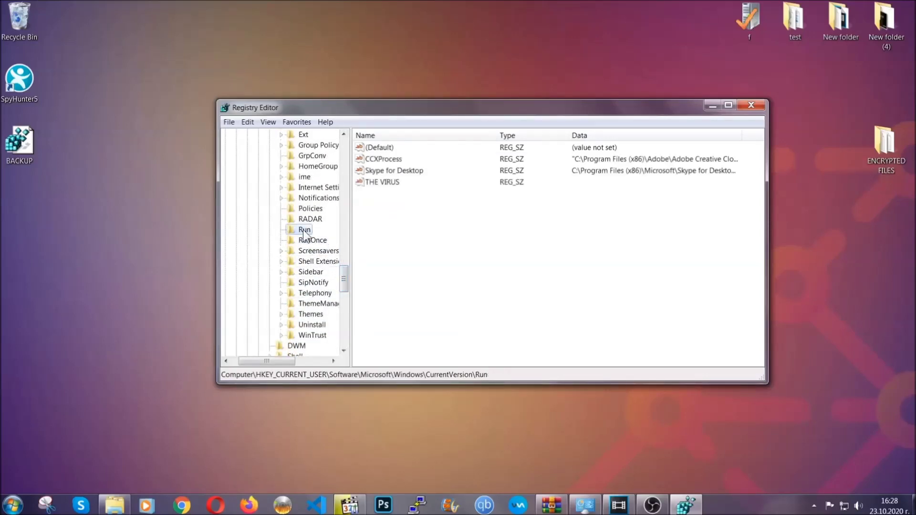
click(376, 183)
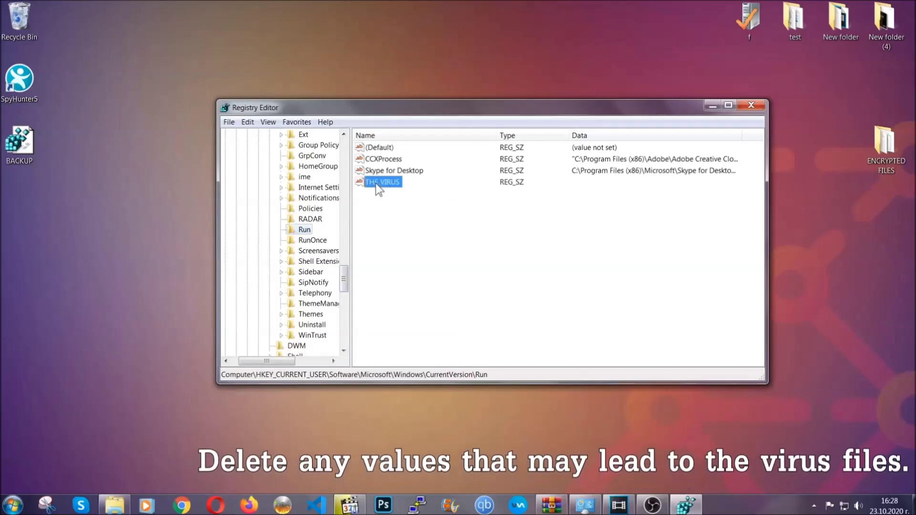
right_click(376, 184)
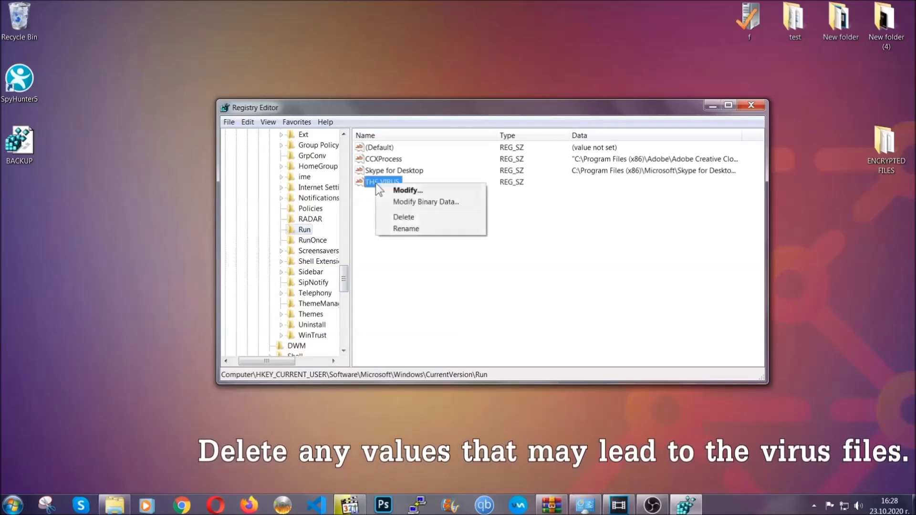
click(396, 218)
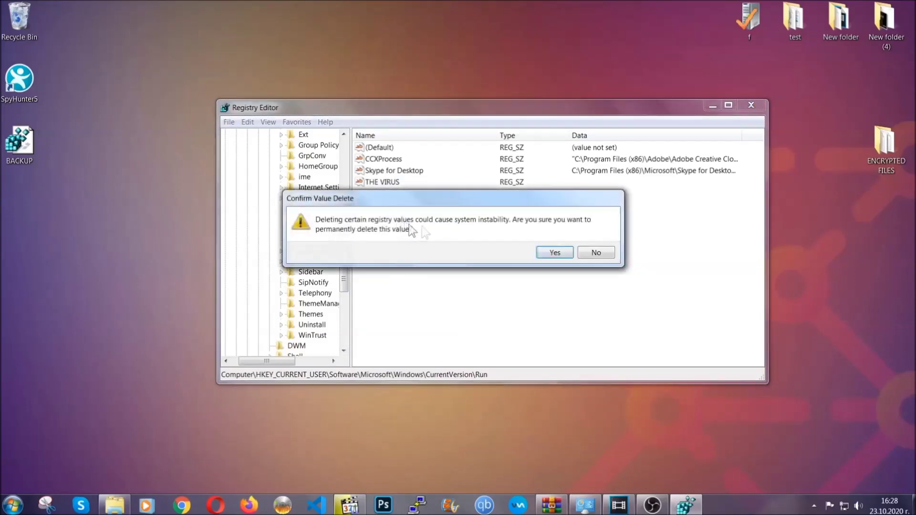
click(555, 253)
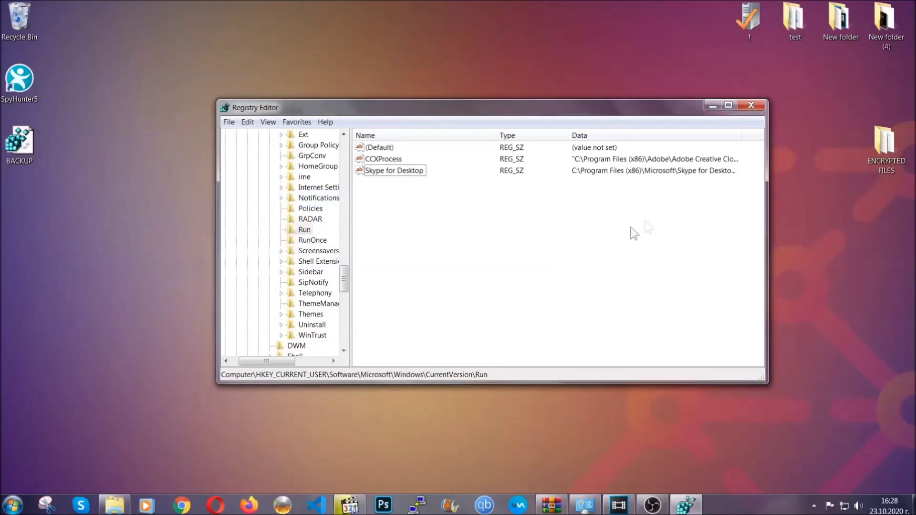
click(751, 105)
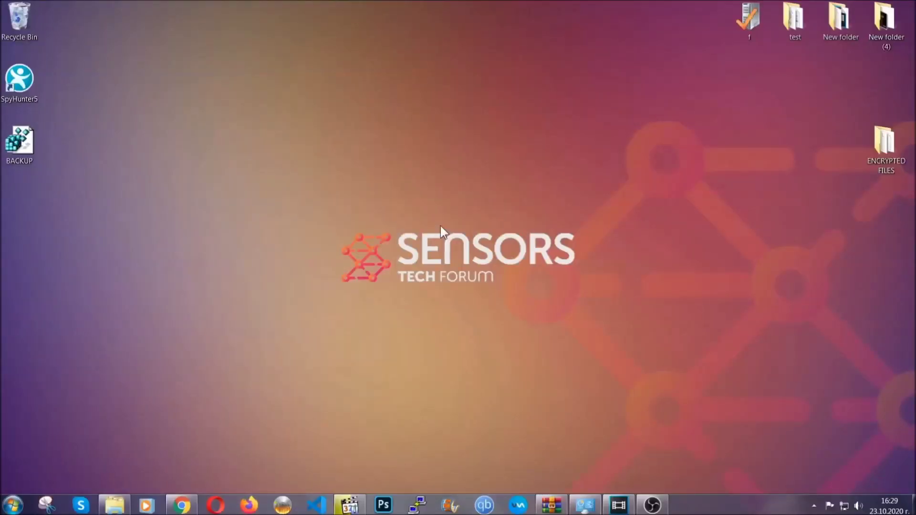
Return to the Sensors Tech Forum restore-files article in Chrome and scroll down to its Method links.
click(181, 507)
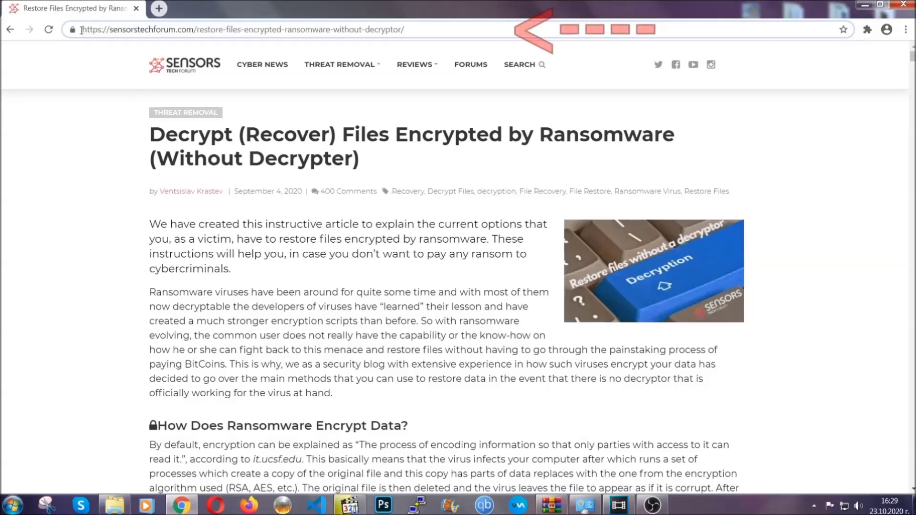
drag(83, 30, 413, 34)
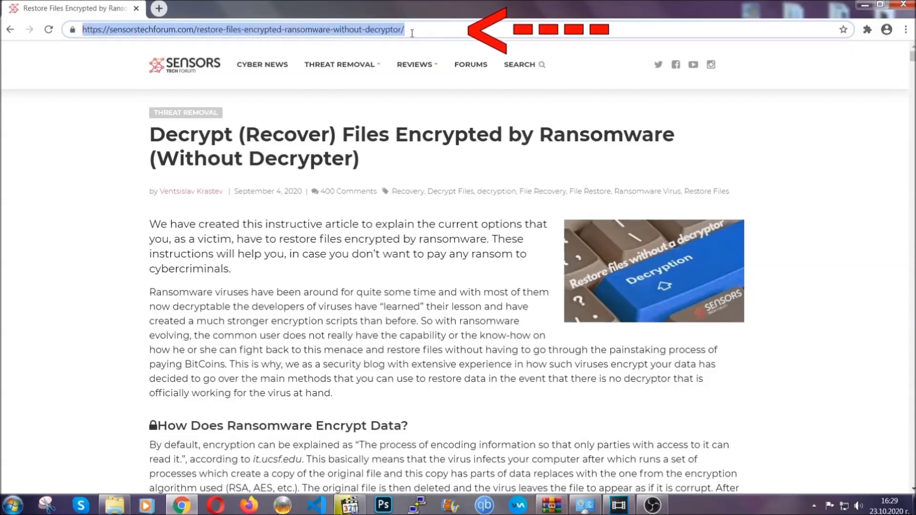
mouse_move(415, 65)
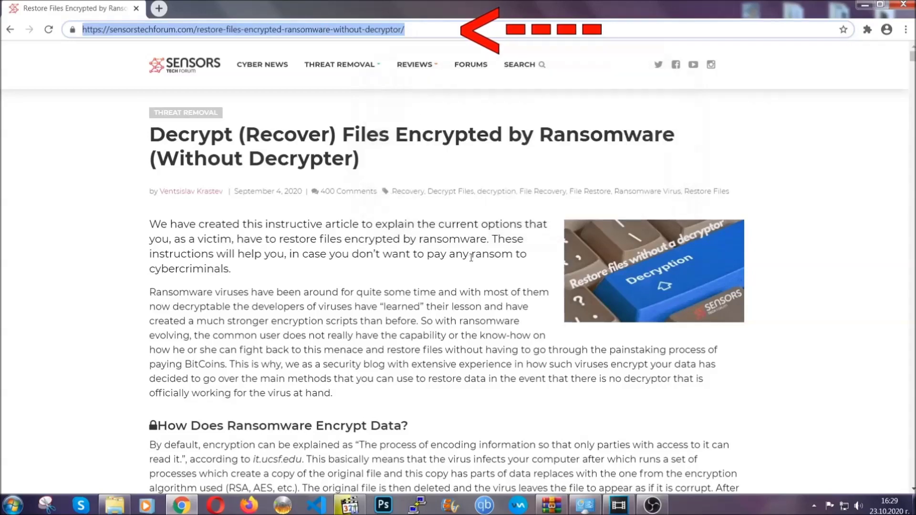
scroll(471, 260, down, 5)
scroll(471, 260, down, 7)
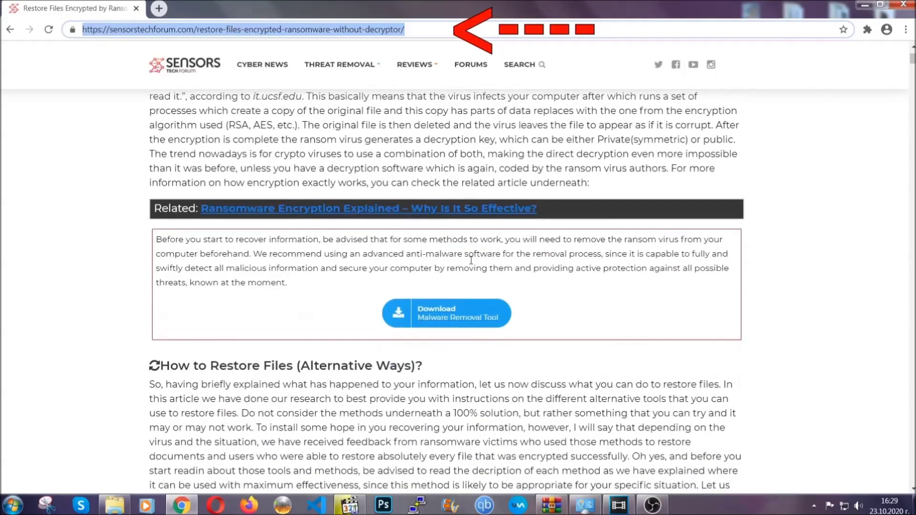
scroll(471, 260, down, 1)
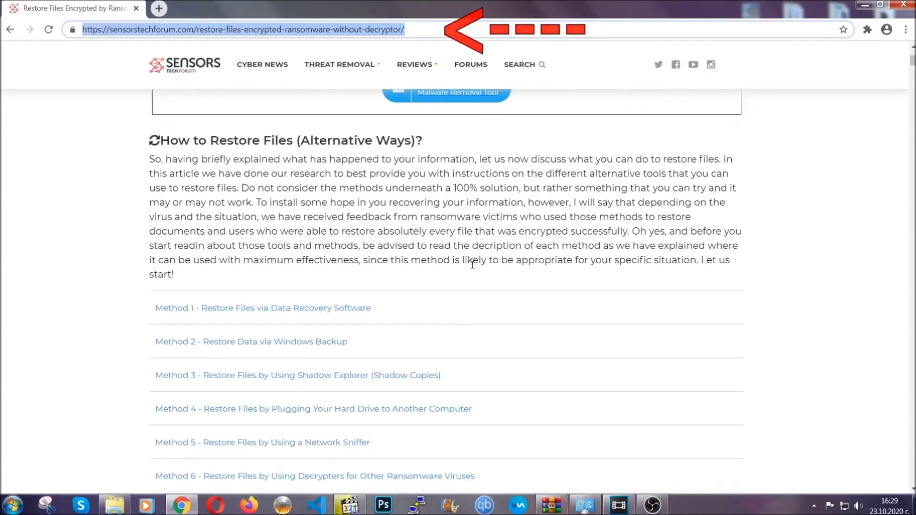
scroll(471, 260, down, 3)
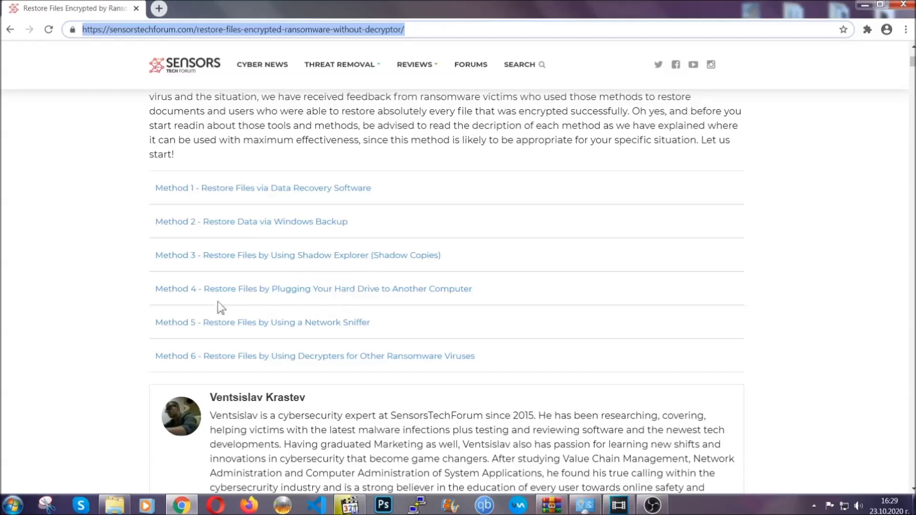
Expand the Method 2 Windows Backup section and review its summary table.
click(286, 221)
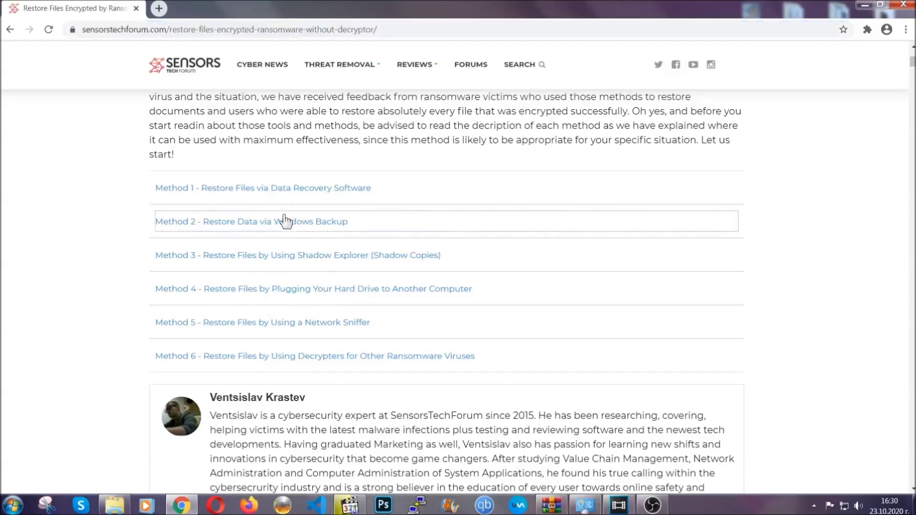
drag(265, 288, 324, 360)
click(324, 358)
scroll(326, 356, down, 4)
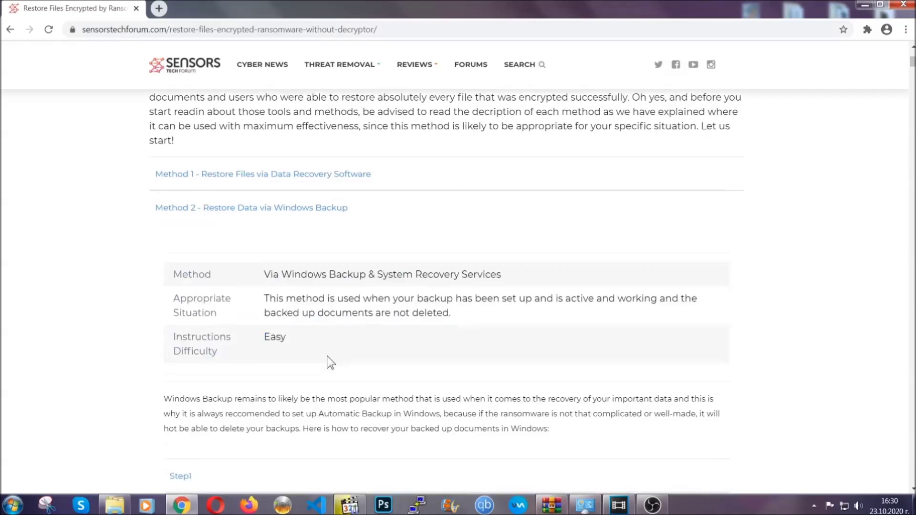
scroll(328, 356, down, 1)
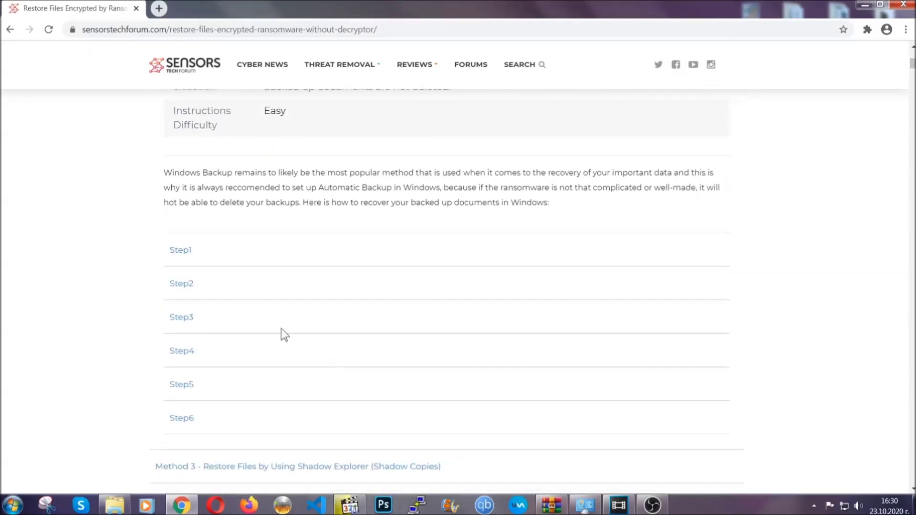
Expand Step1, Step2 and Step3 of the Windows Backup method.
click(189, 251)
scroll(430, 295, down, 5)
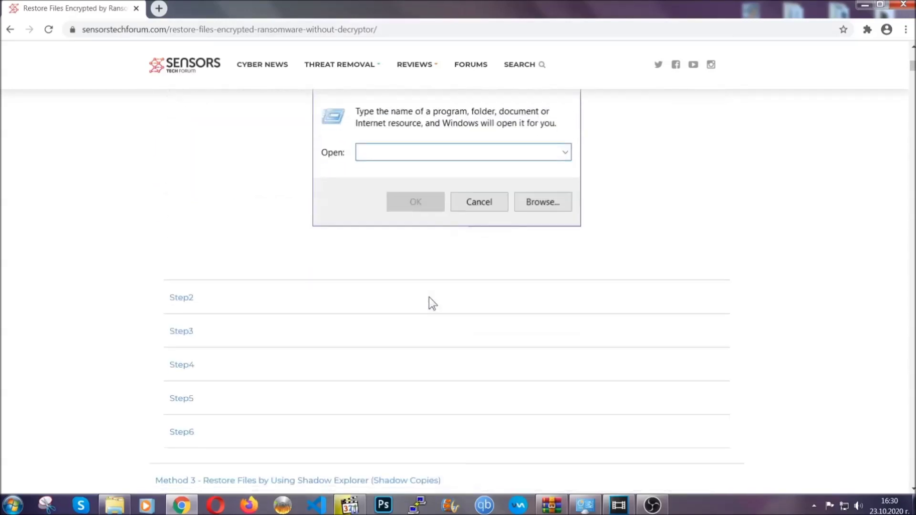
click(215, 299)
scroll(411, 303, down, 5)
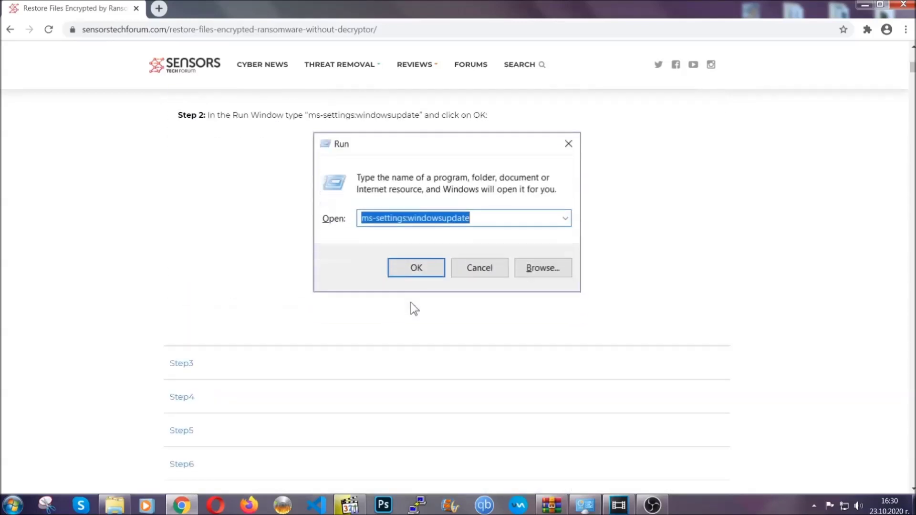
click(270, 350)
Scroll through the expanded steps, then minimize Chrome to reveal the desktop.
scroll(377, 324, down, 4)
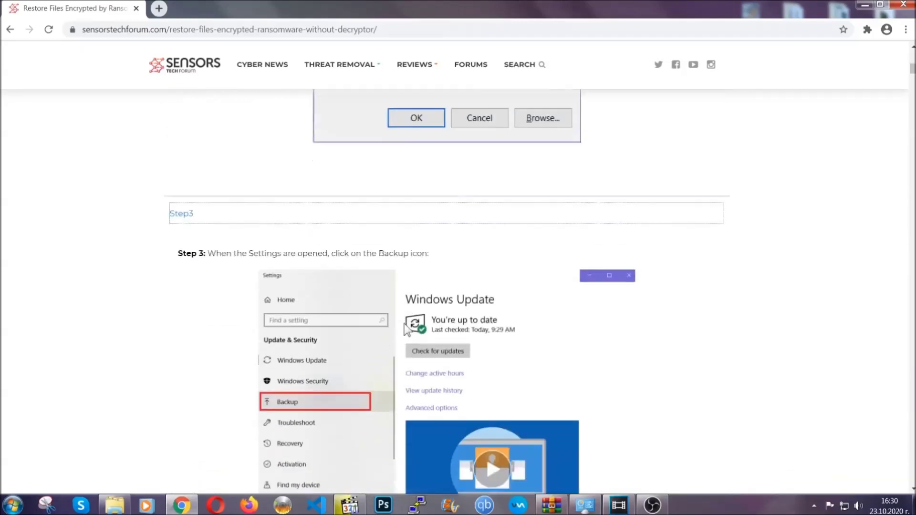
scroll(404, 325, down, 3)
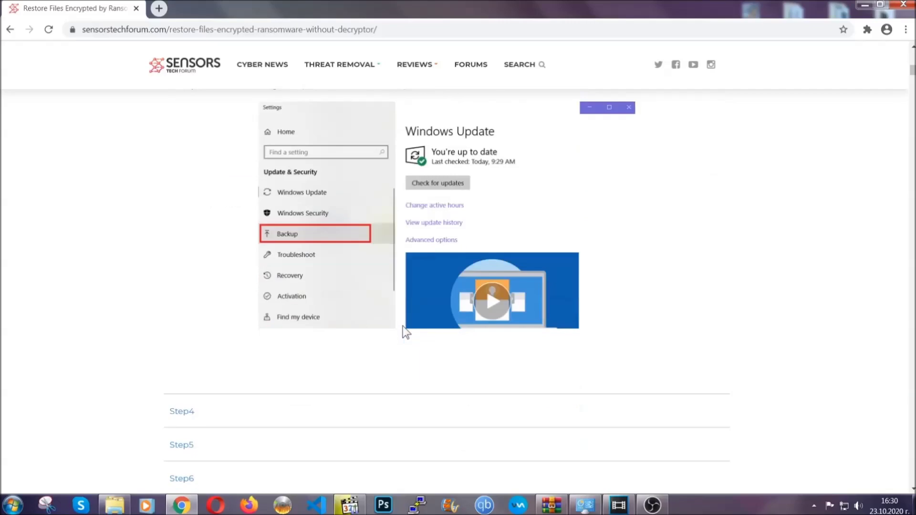
scroll(402, 326, down, 3)
scroll(403, 329, down, 7)
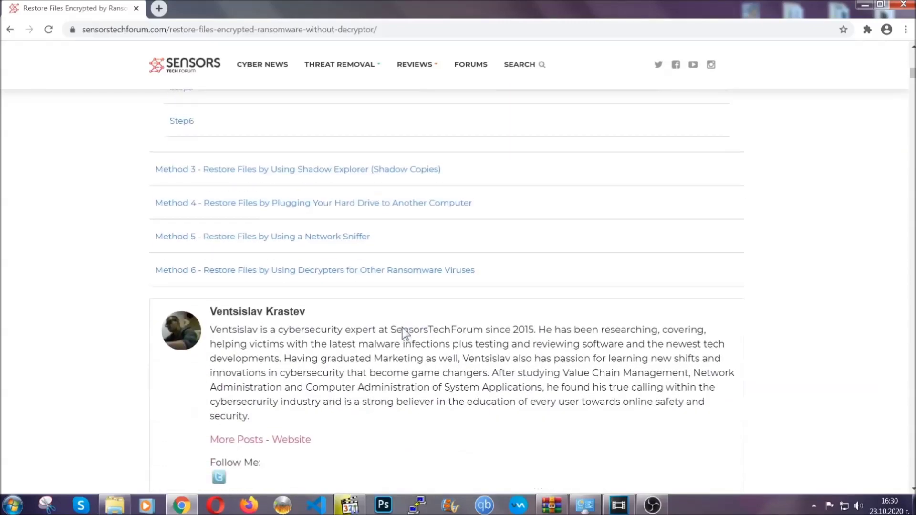
scroll(402, 330, up, 20)
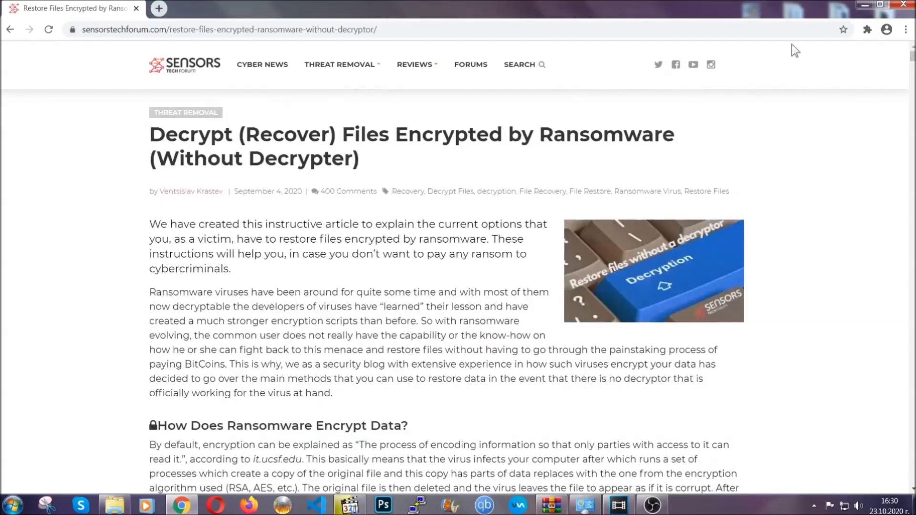
click(864, 6)
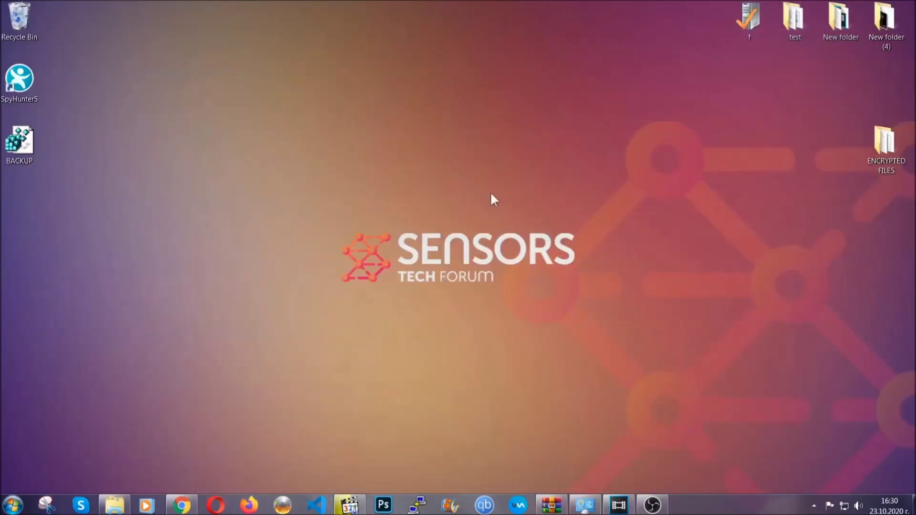